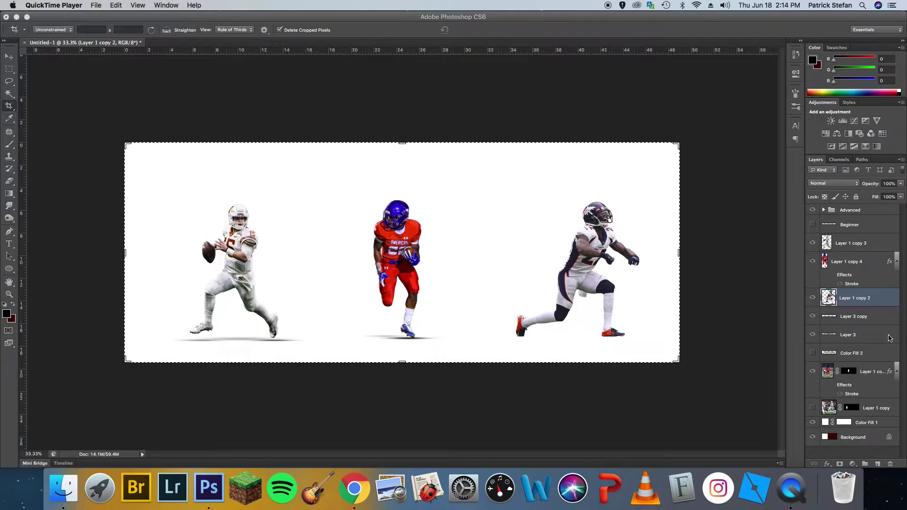
Move Layer 1 copy 2 below Color Fill 2, group both Layer 1 copy layers, and hide that group.
{"action": "left_click", "coordinate": [862, 297]}
{"action": "left_click_drag", "start_coordinate": [857, 298], "coordinate": [857, 360]}
{"action": "left_click", "coordinate": [872, 377]}
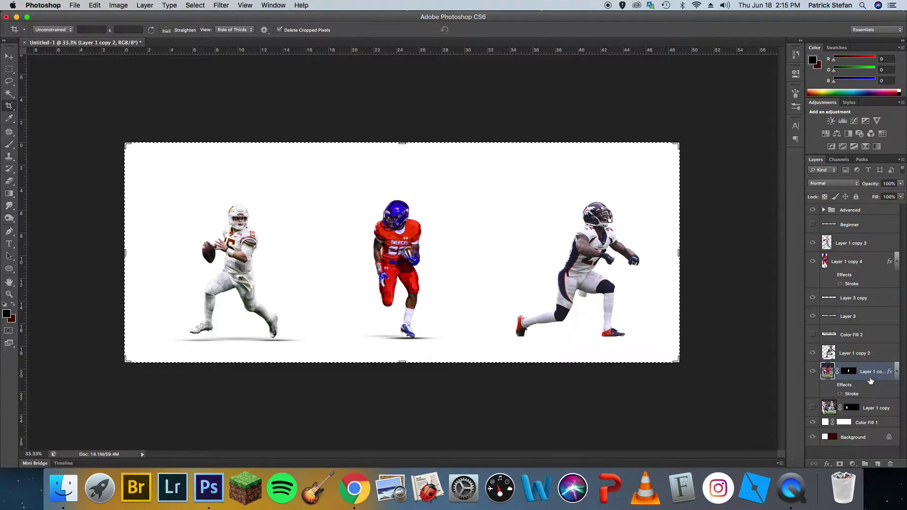
{"action": "left_click", "coordinate": [870, 408], "text": "shift"}
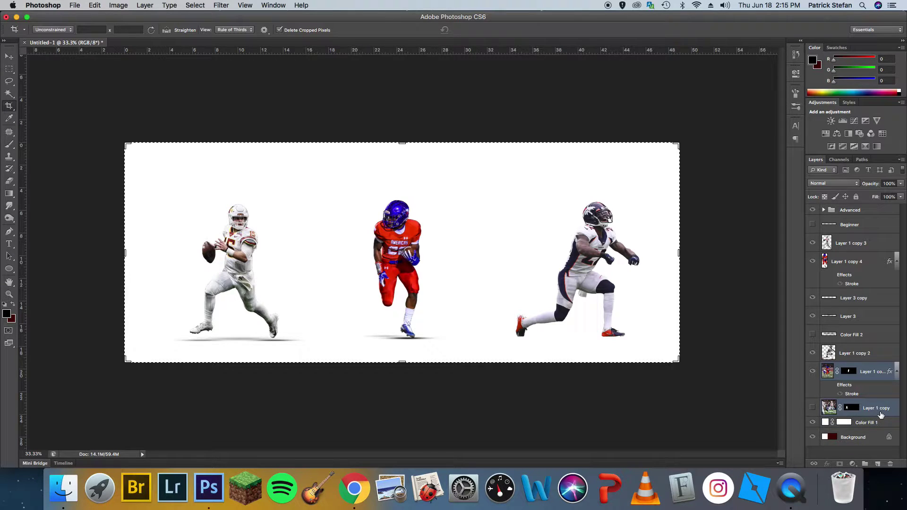
{"action": "key", "text": "super+g"}
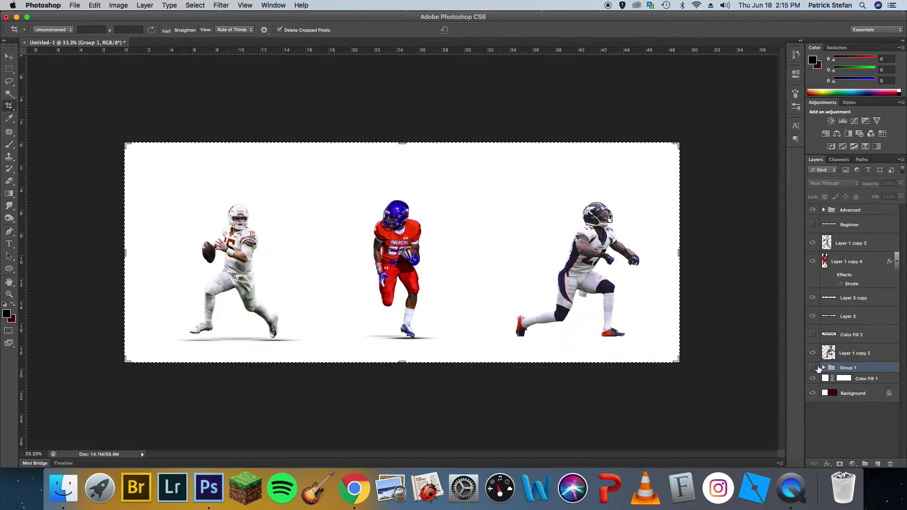
{"action": "left_click", "coordinate": [815, 368]}
Group Color Fill 2, Layer 3 copy and Layer 3, and name the group 'Advanced'.
{"action": "left_click", "coordinate": [853, 336]}
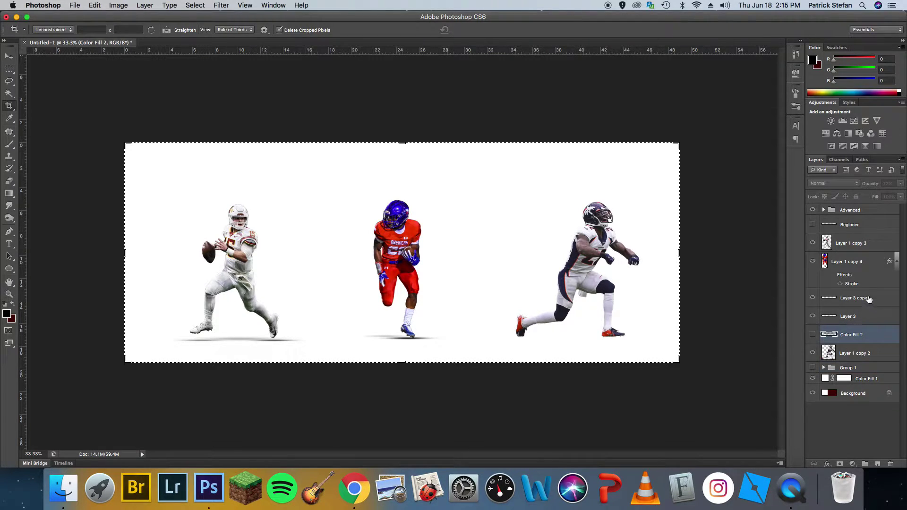
{"action": "left_click", "coordinate": [858, 305], "text": "shift"}
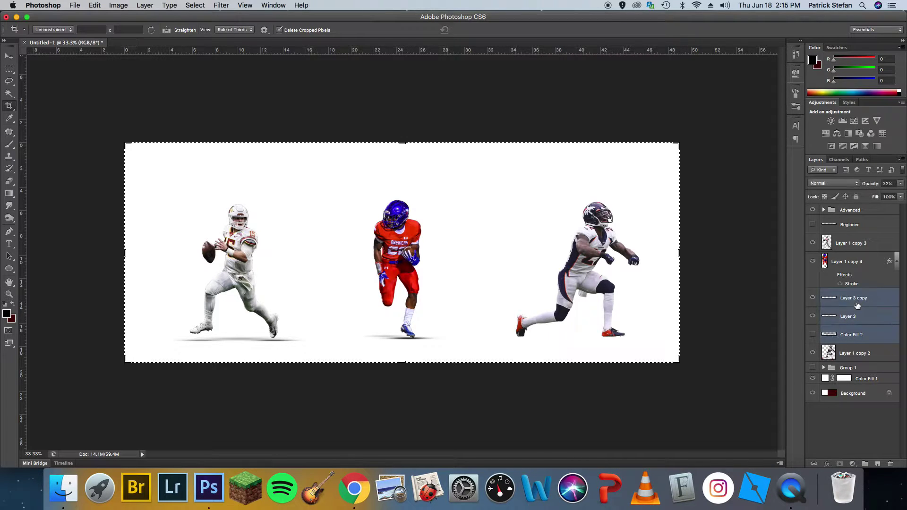
{"action": "key", "text": "super+g"}
{"action": "double_click", "coordinate": [846, 294]}
{"action": "type", "text": "A"}
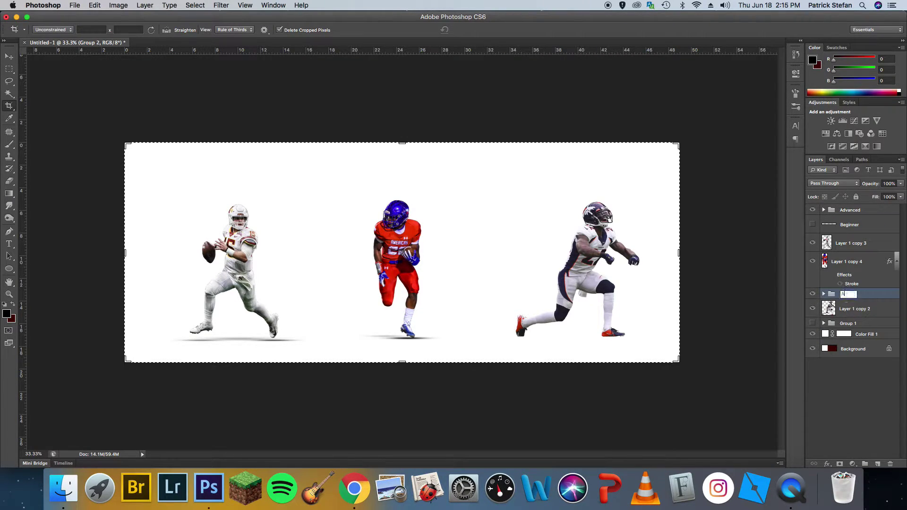
{"action": "type", "text": "dvance"}
{"action": "key", "text": "Return"}
{"action": "double_click", "coordinate": [857, 294]}
{"action": "key", "text": "Right"}
{"action": "type", "text": "d"}
{"action": "key", "text": "Return"}
{"action": "key", "text": "super+1"}
{"action": "key", "text": "super+minus"}
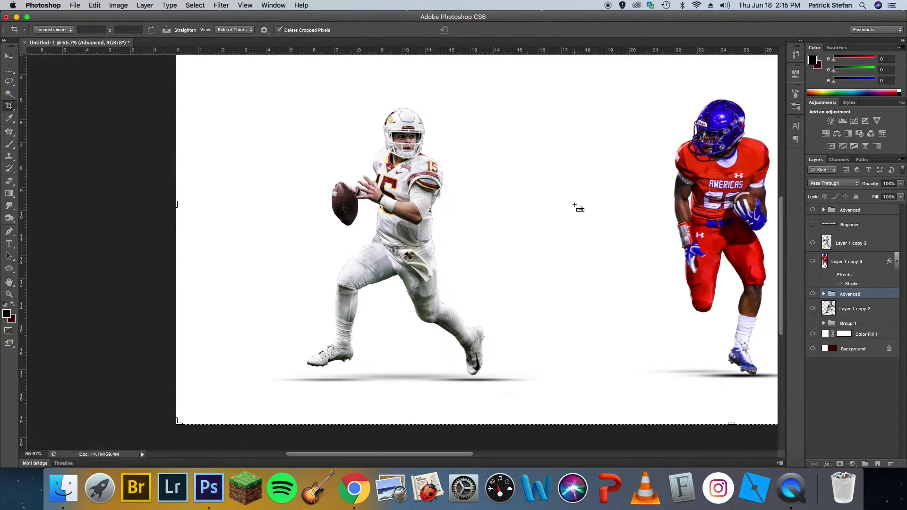
Compare the Beginner and top Advanced shadows, leaving Beginner visible and Advanced hidden.
{"action": "left_click", "coordinate": [812, 209]}
{"action": "left_click", "coordinate": [812, 225]}
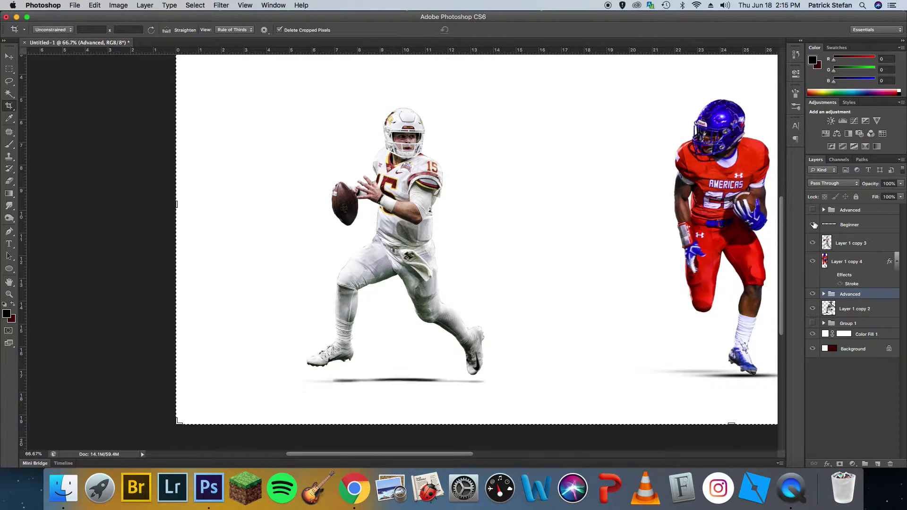
{"action": "left_click", "coordinate": [840, 227]}
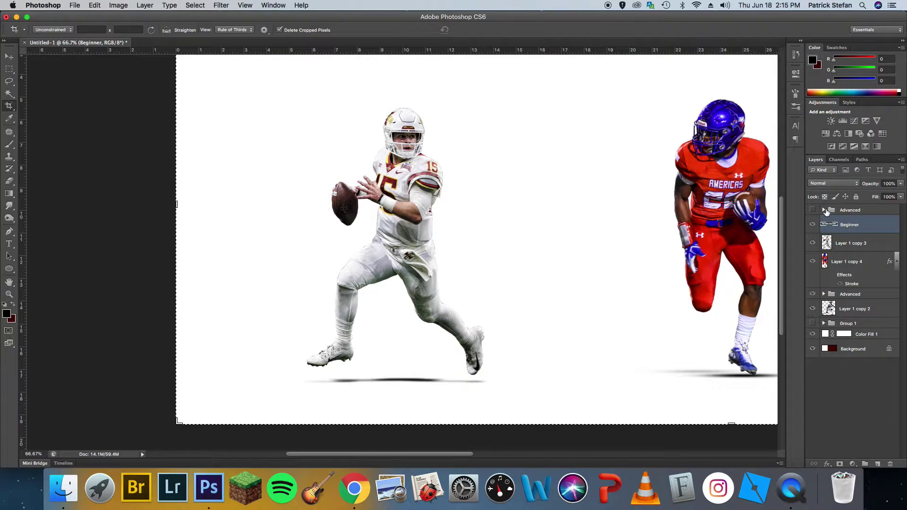
{"action": "left_click", "coordinate": [824, 209]}
{"action": "left_click", "coordinate": [822, 210]}
{"action": "left_click", "coordinate": [812, 224]}
{"action": "left_click", "coordinate": [812, 210]}
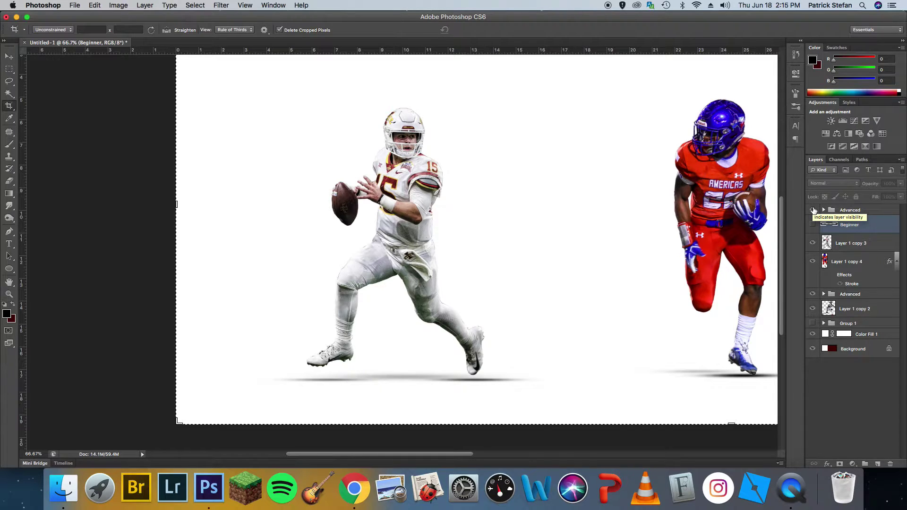
{"action": "left_click", "coordinate": [813, 226]}
{"action": "left_click", "coordinate": [812, 210]}
{"action": "scroll", "coordinate": [528, 289], "scroll_direction": "up", "scroll_amount": 5}
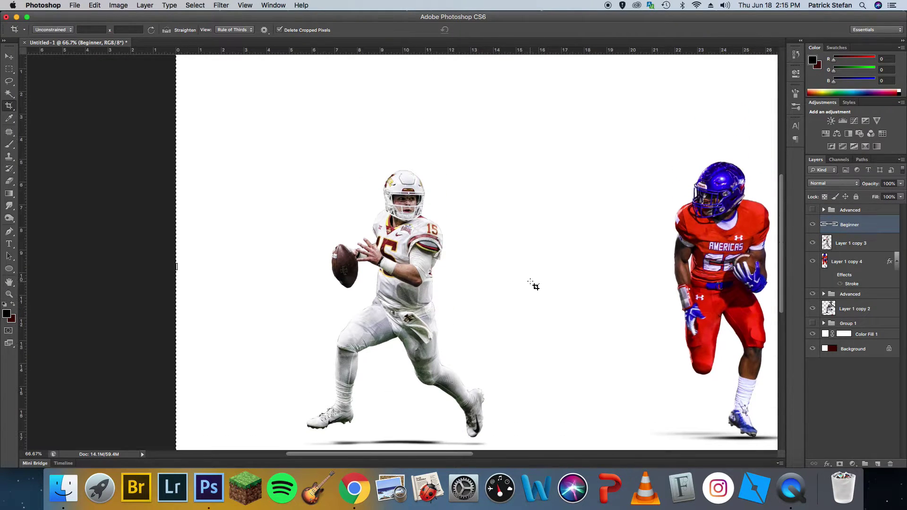
{"action": "scroll", "coordinate": [528, 289], "scroll_direction": "down", "scroll_amount": 5}
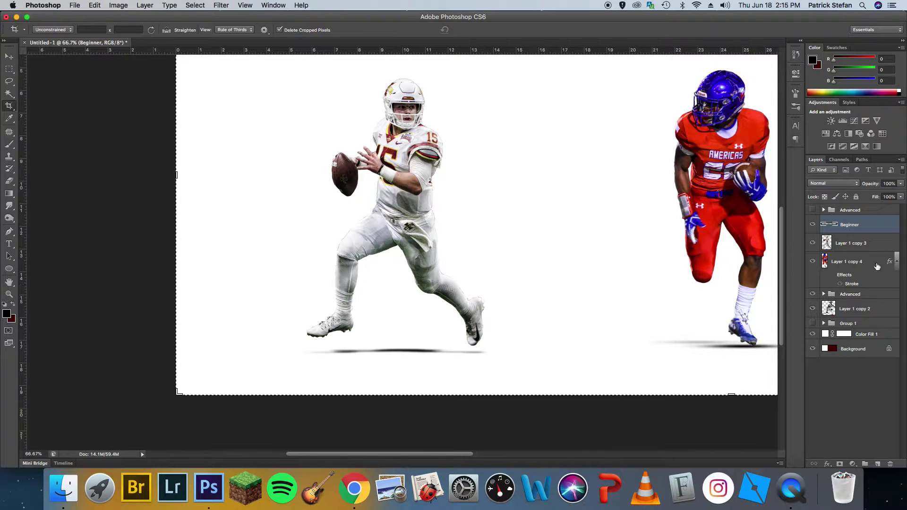
Move Color Fill 2 out of the lower Advanced group and leave both shadows hidden.
{"action": "left_click_drag", "start_coordinate": [739, 318], "coordinate": [467, 300]}
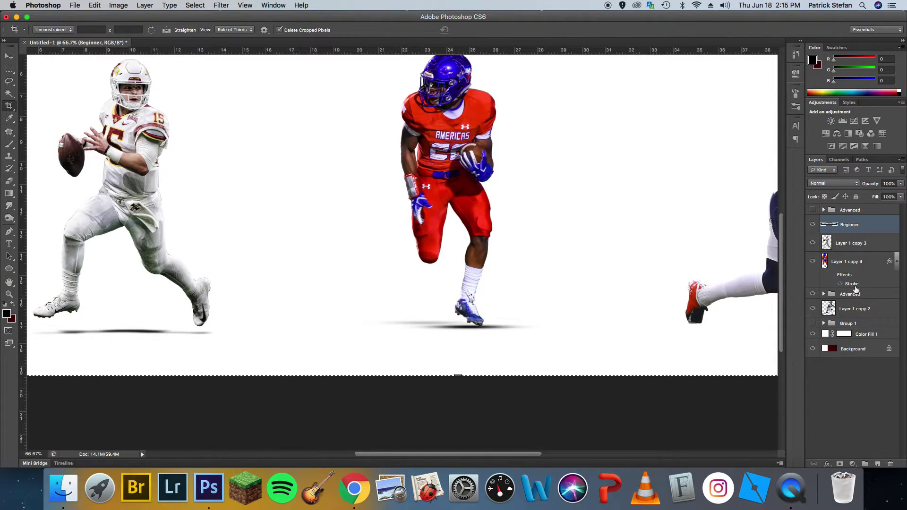
{"action": "left_click", "coordinate": [824, 294]}
{"action": "mouse_move", "coordinate": [863, 347]}
{"action": "left_mouse_down"}
{"action": "mouse_move", "coordinate": [872, 362]}
{"action": "mouse_move", "coordinate": [873, 284]}
{"action": "left_mouse_up"}
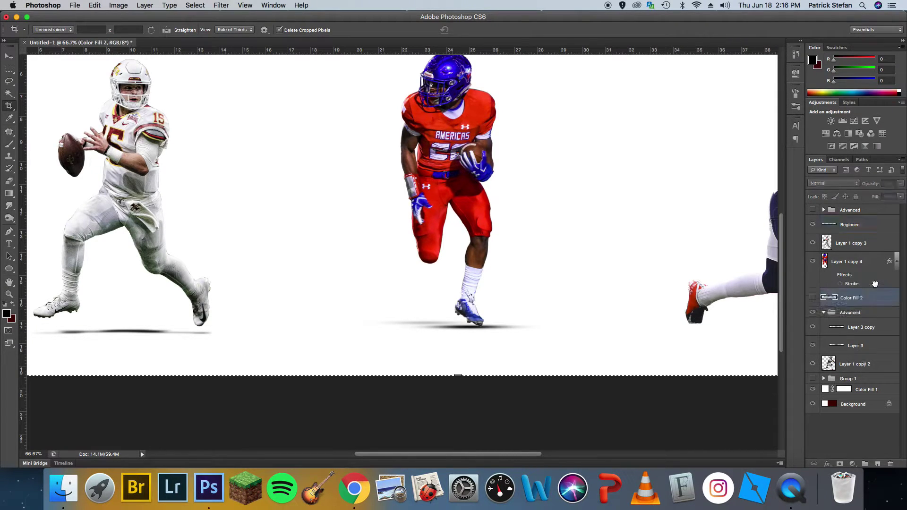
{"action": "left_click", "coordinate": [823, 312]}
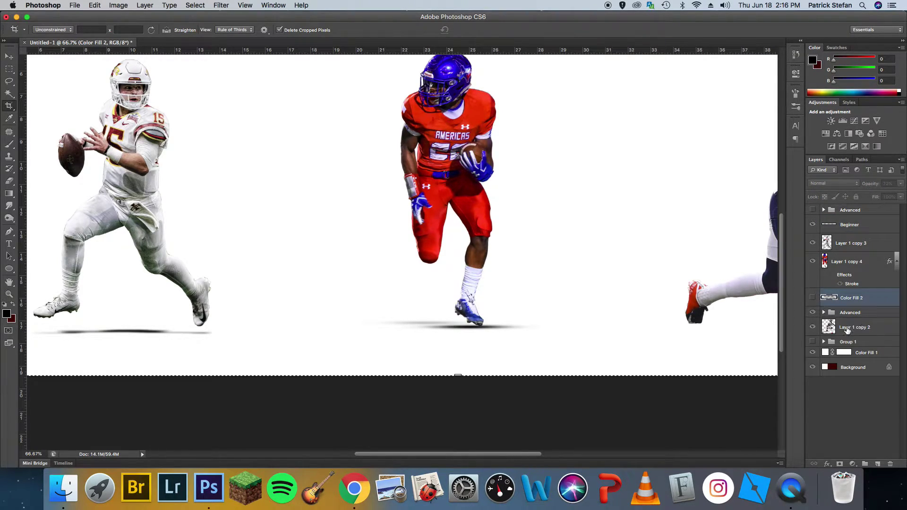
{"action": "left_click", "coordinate": [813, 312]}
{"action": "left_click", "coordinate": [812, 298]}
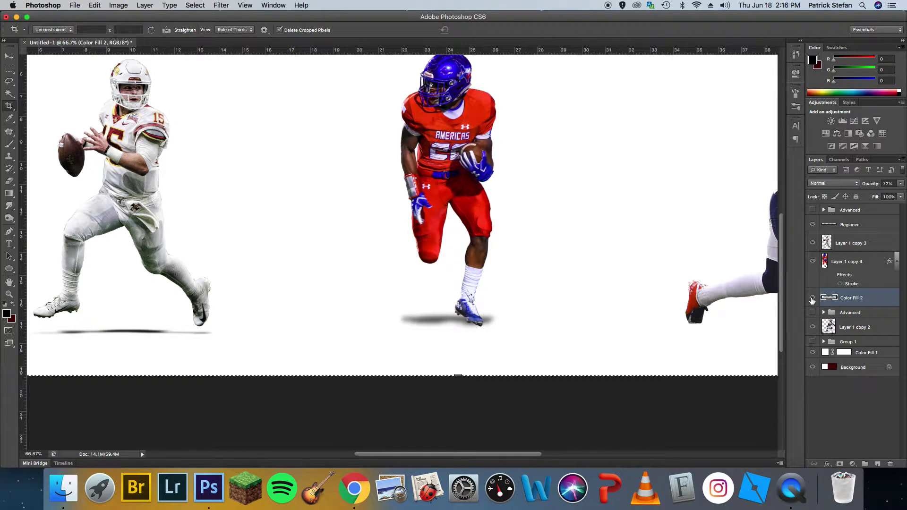
{"action": "left_click", "coordinate": [812, 298]}
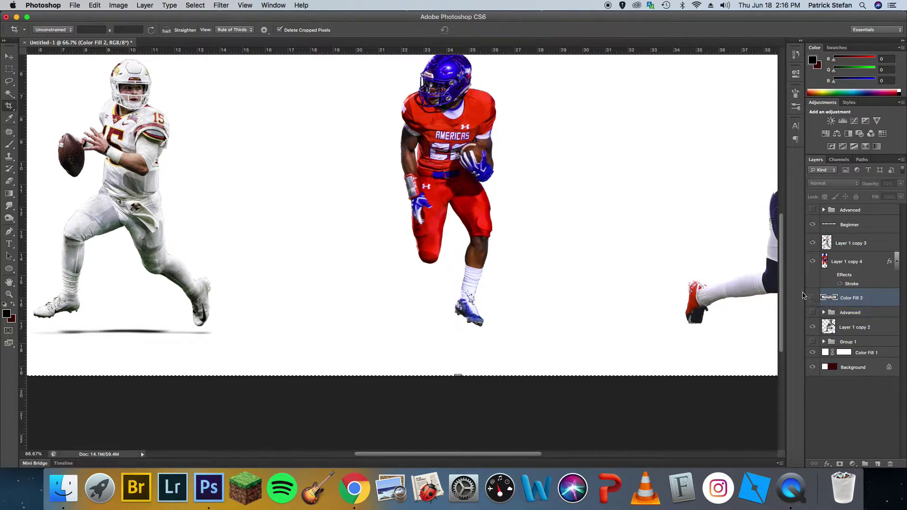
{"action": "key", "text": "super+minus"}
{"action": "key", "text": "super+minus"}
{"action": "key", "text": "super+equal"}
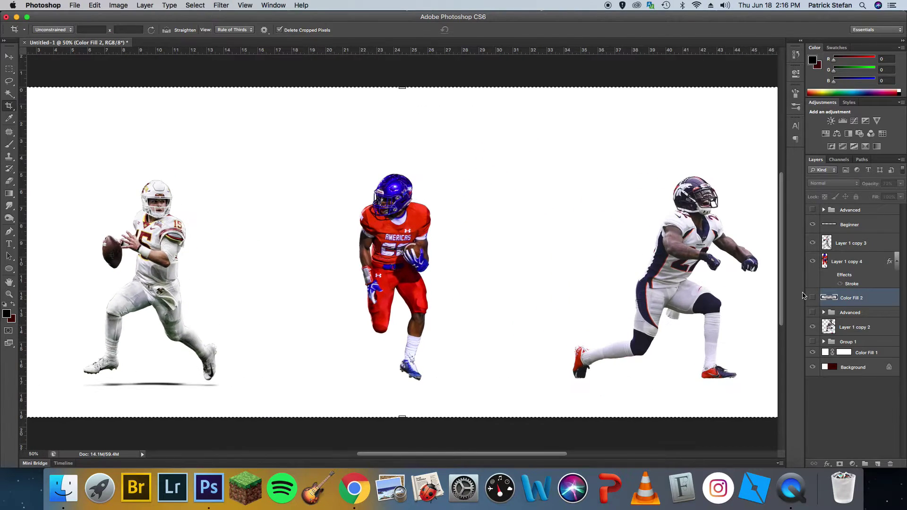
Turn the lower Advanced shadow back on and load Layer 1 copy 2's pixels as a selection.
{"action": "left_click", "coordinate": [812, 312]}
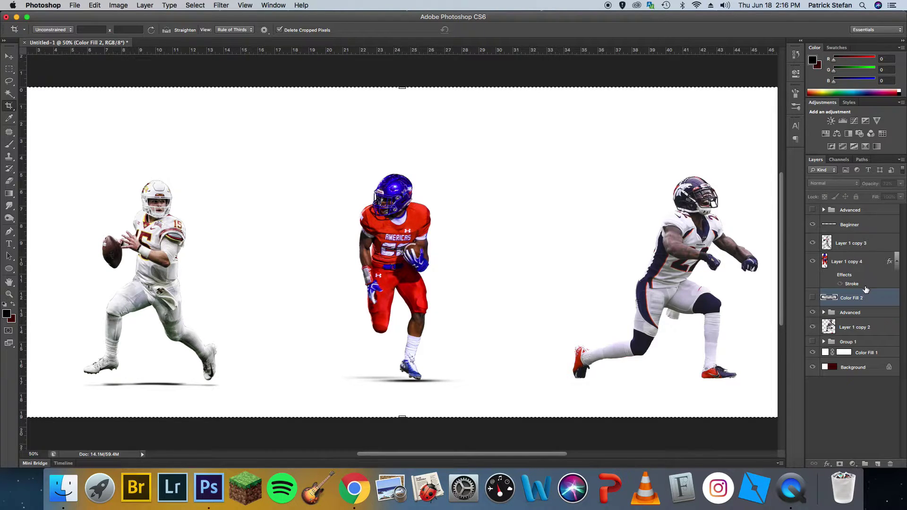
{"action": "left_click", "coordinate": [863, 333]}
{"action": "key", "text": "super+plus"}
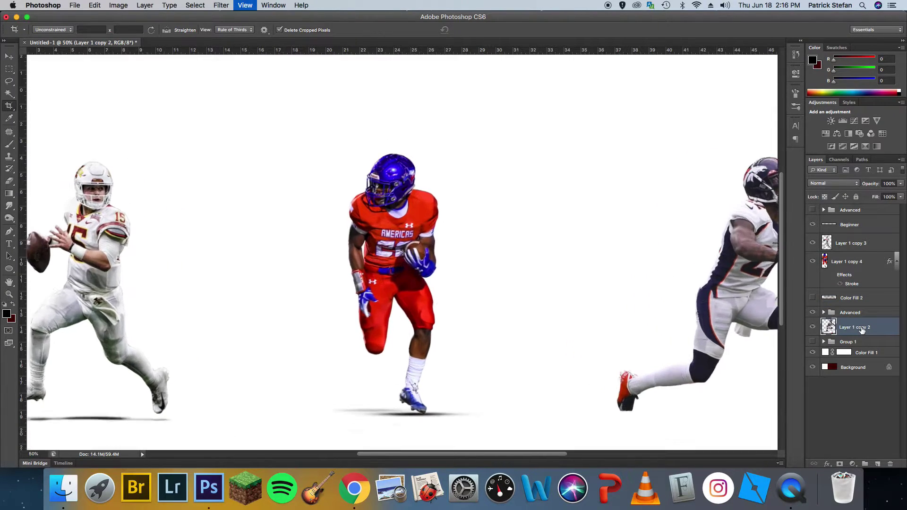
{"action": "scroll", "coordinate": [644, 271], "scroll_direction": "right", "scroll_amount": 10}
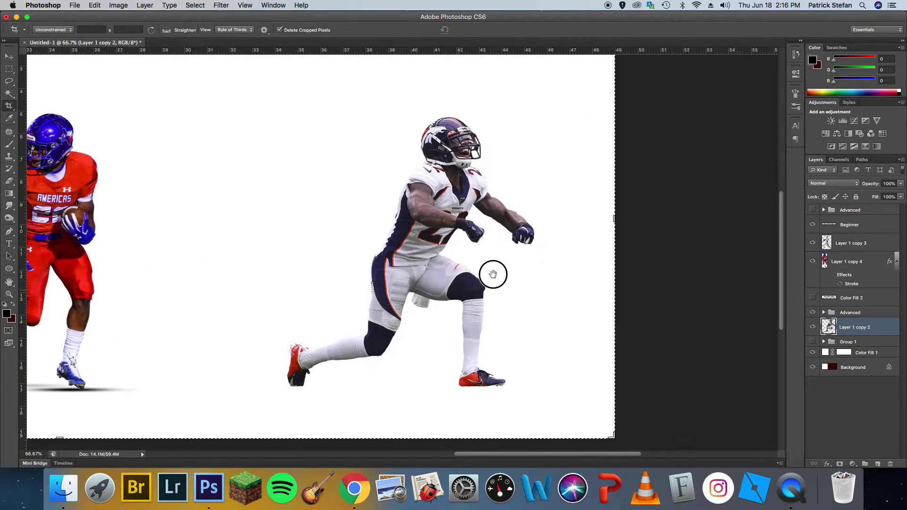
{"action": "left_click", "coordinate": [829, 326], "text": "super"}
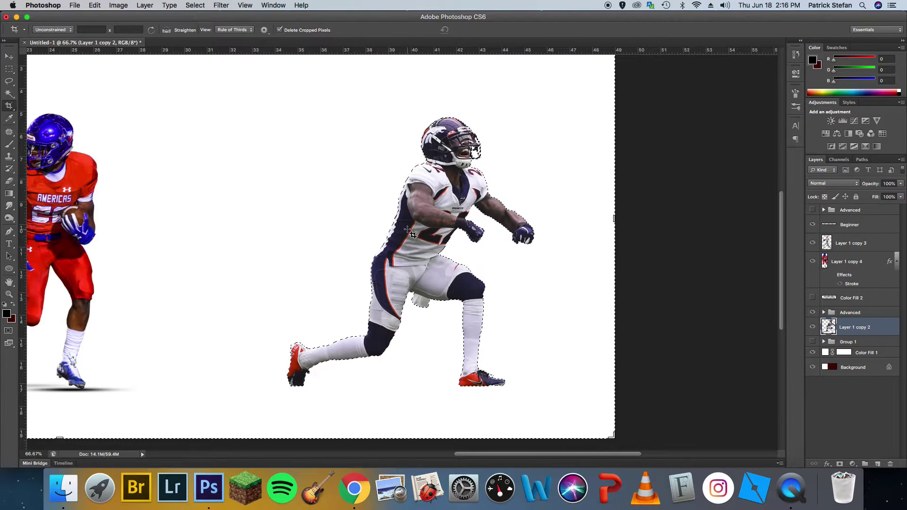
Fill the kneeling player's selection with a black Solid Color fill layer.
{"action": "left_click", "coordinate": [853, 464]}
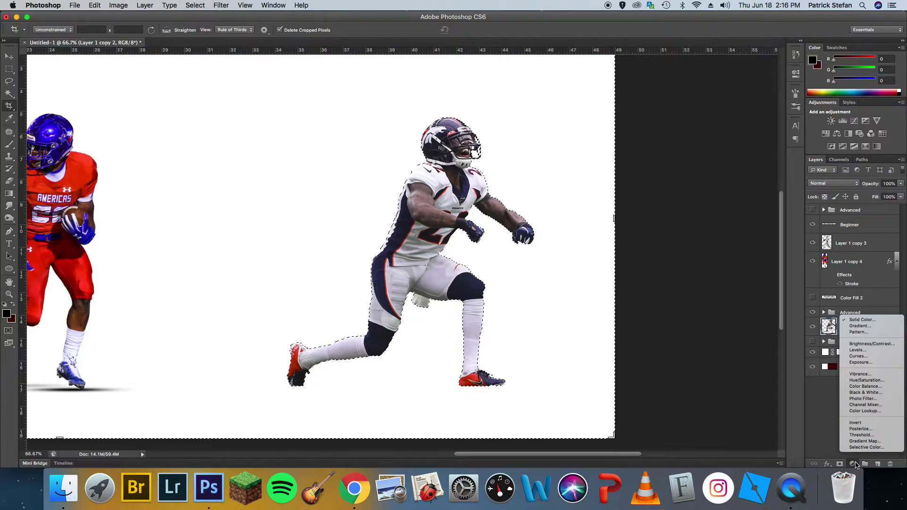
{"action": "left_click", "coordinate": [858, 320]}
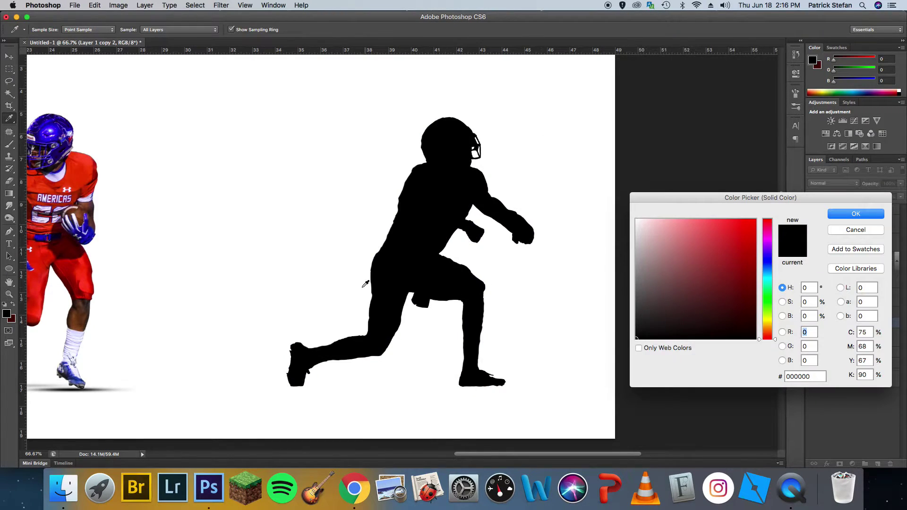
{"action": "left_click_drag", "start_coordinate": [700, 322], "coordinate": [670, 349]}
{"action": "mouse_move", "coordinate": [722, 260]}
{"action": "left_mouse_down"}
{"action": "mouse_move", "coordinate": [741, 219]}
{"action": "mouse_move", "coordinate": [622, 455]}
{"action": "left_mouse_up"}
{"action": "left_click", "coordinate": [871, 213]}
{"action": "key", "text": "c"}
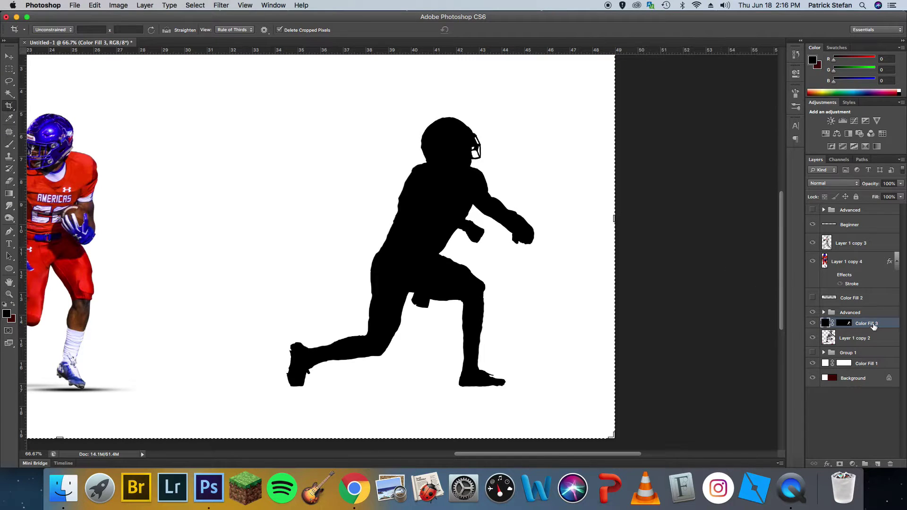
Move Color Fill 3 beneath Layer 1 copy 2 and rename it 'Shadow'.
{"action": "left_click_drag", "start_coordinate": [870, 324], "coordinate": [865, 344]}
{"action": "double_click", "coordinate": [862, 343]}
{"action": "type", "text": "Shadow"}
{"action": "key", "text": "Return"}
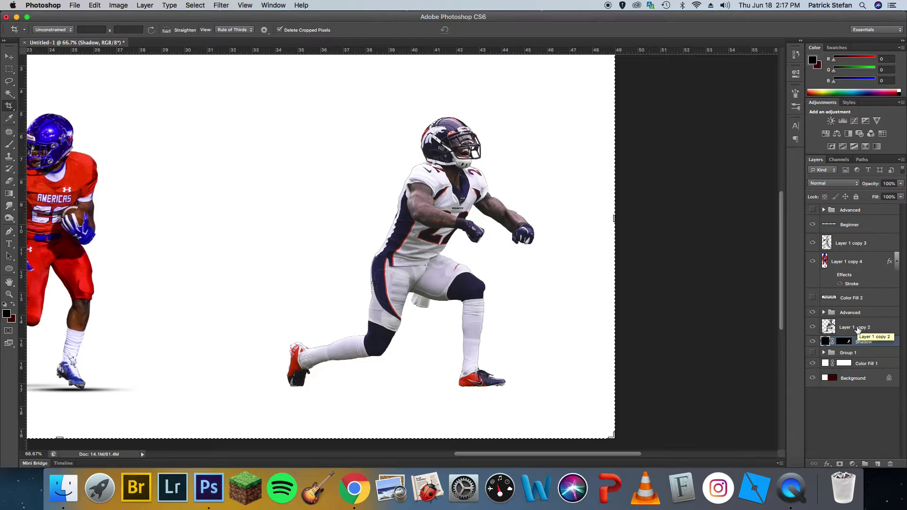
Free Transform the Shadow silhouette, squashing it into a thin black streak along the player's feet.
{"action": "key", "text": "super+t"}
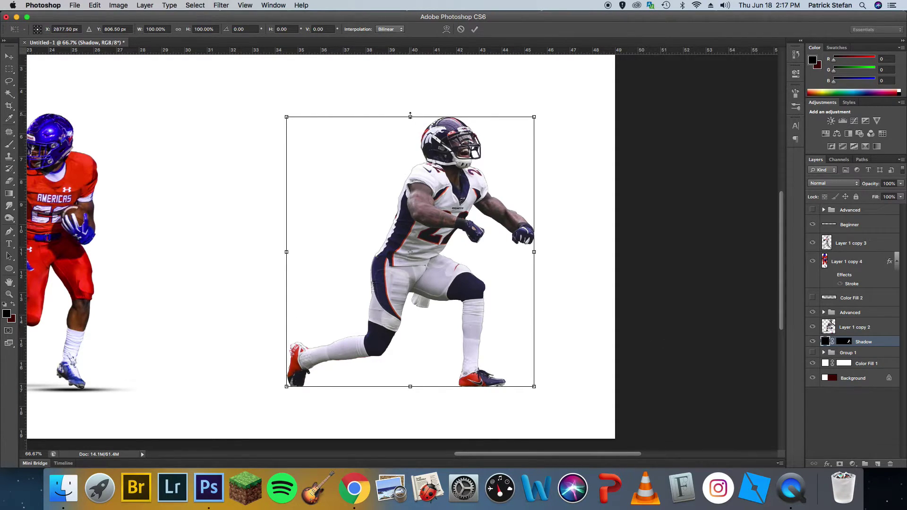
{"action": "left_click_drag", "start_coordinate": [410, 116], "coordinate": [468, 373]}
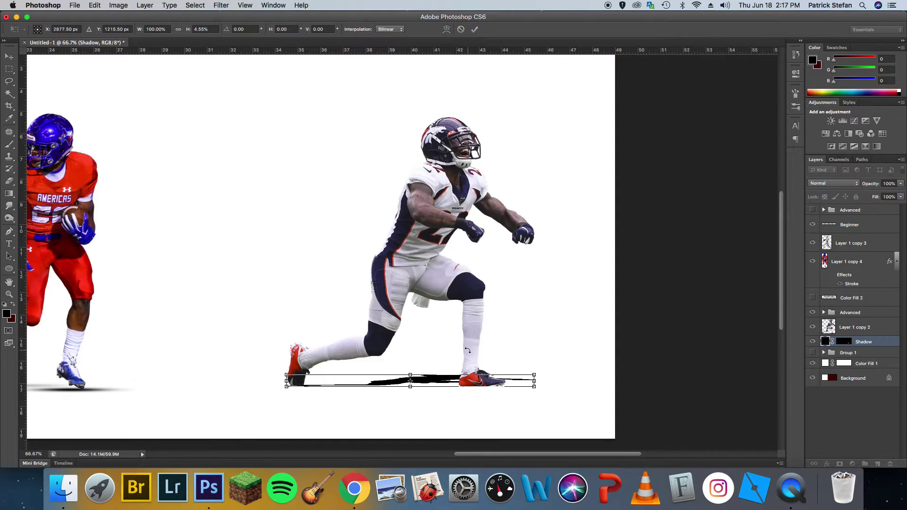
{"action": "key", "text": "Return"}
{"action": "key", "text": "c"}
{"action": "key", "text": "super+minus"}
{"action": "key", "text": "super+minus"}
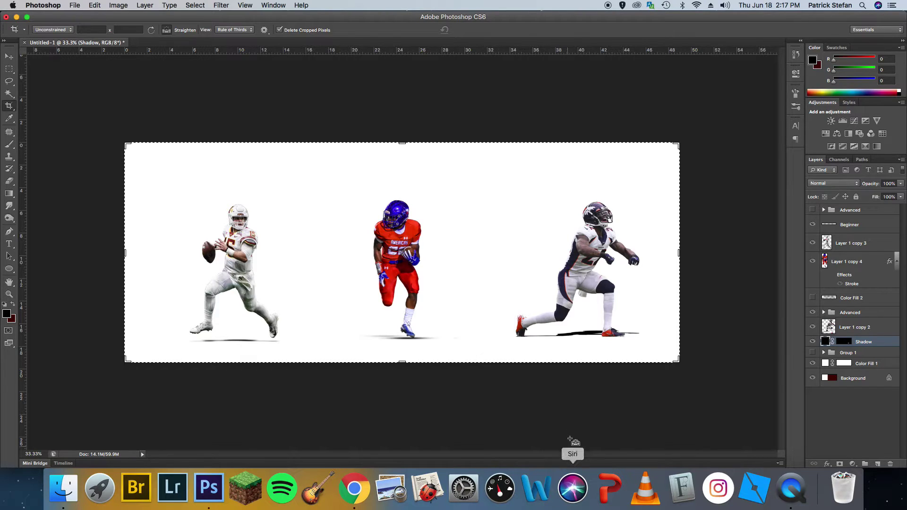
{"action": "key", "text": "super+t"}
{"action": "key", "text": "Return"}
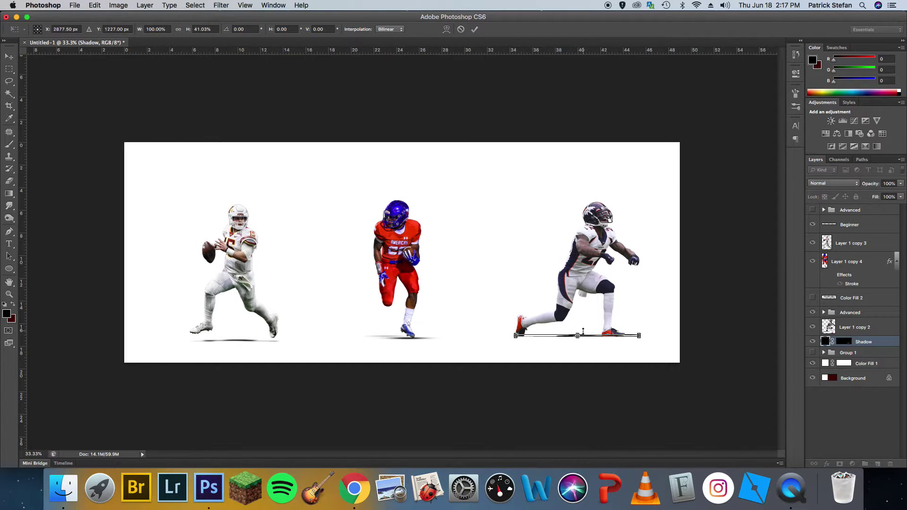
{"action": "key", "text": "c"}
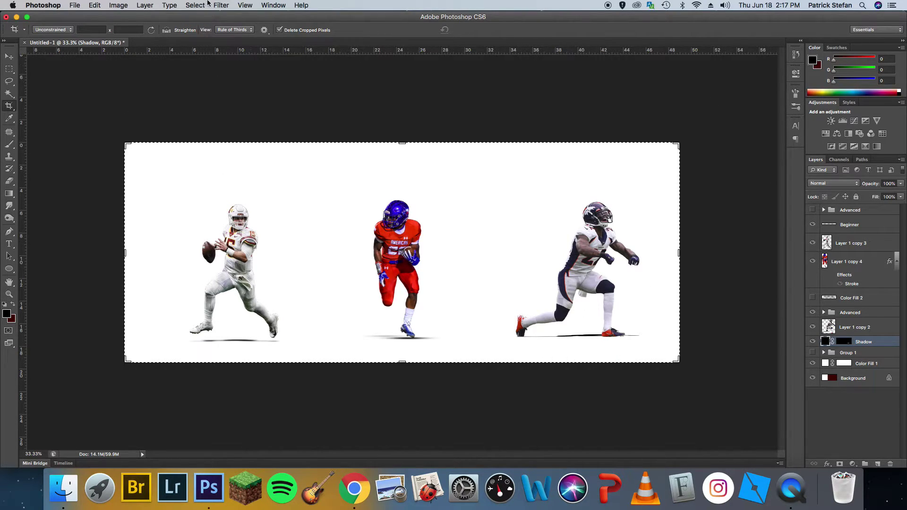
Start a Gaussian Blur on the Shadow layer, agreeing to rasterize the fill layer.
{"action": "left_click", "coordinate": [207, 5]}
{"action": "mouse_move", "coordinate": [221, 4]}
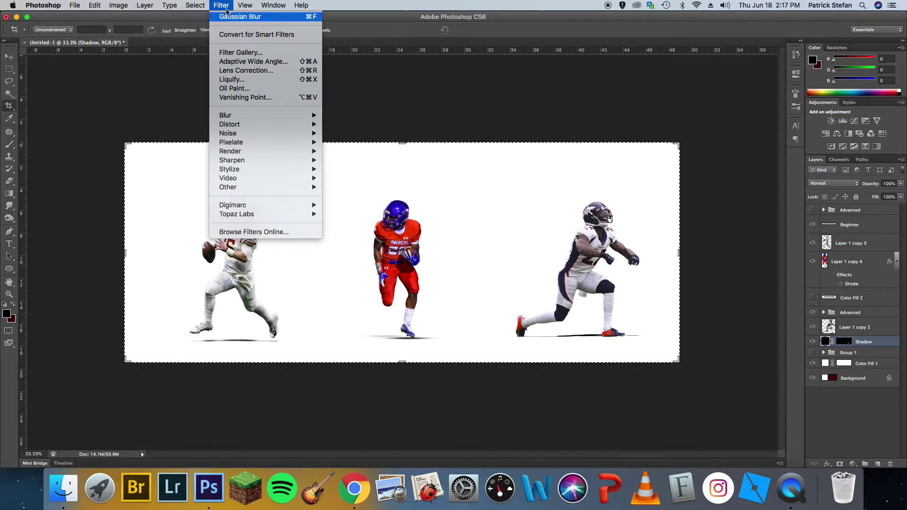
{"action": "mouse_move", "coordinate": [252, 117]}
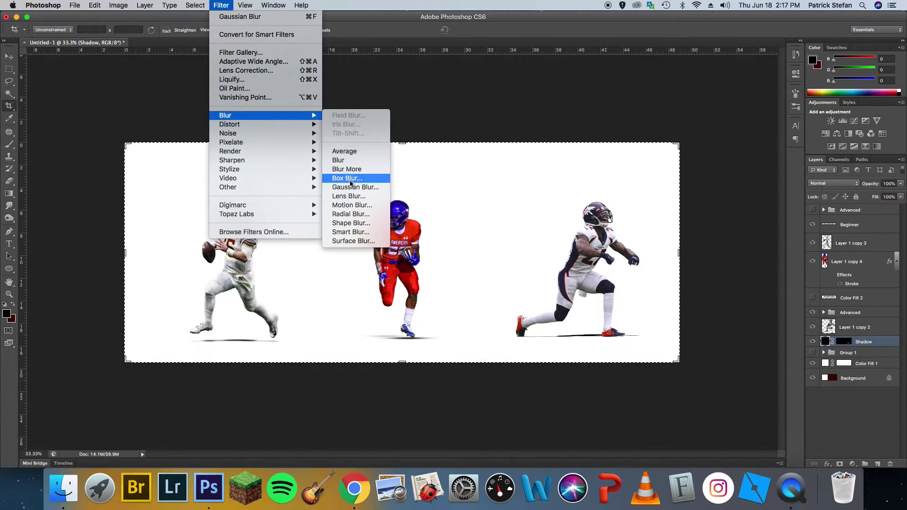
{"action": "left_click", "coordinate": [352, 187]}
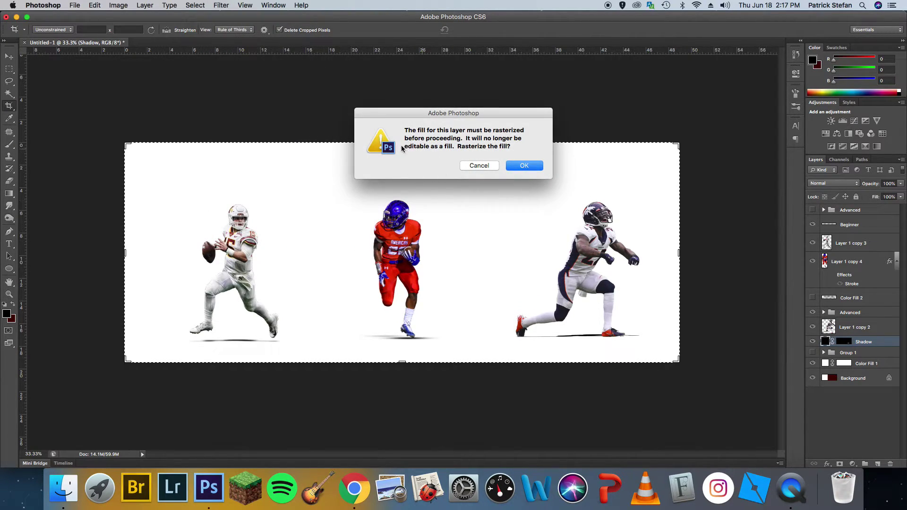
{"action": "left_click", "coordinate": [528, 166]}
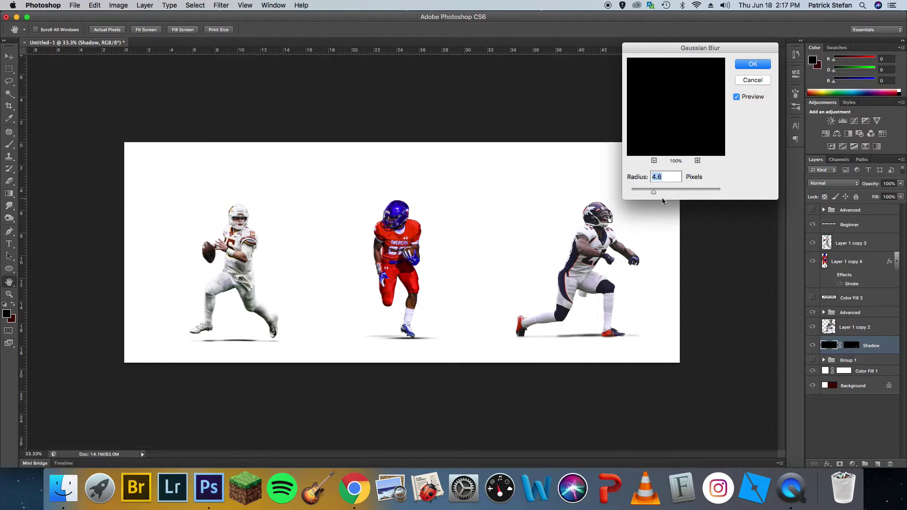
Apply the Gaussian Blur with a small radius and lower the Shadow layer's opacity.
{"action": "left_click_drag", "start_coordinate": [653, 191], "coordinate": [683, 190]}
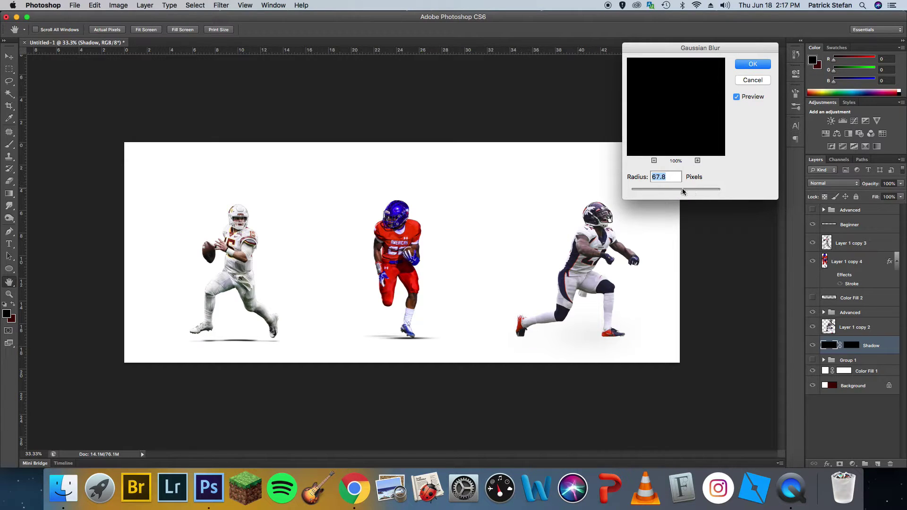
{"action": "left_click_drag", "start_coordinate": [658, 189], "coordinate": [671, 188]}
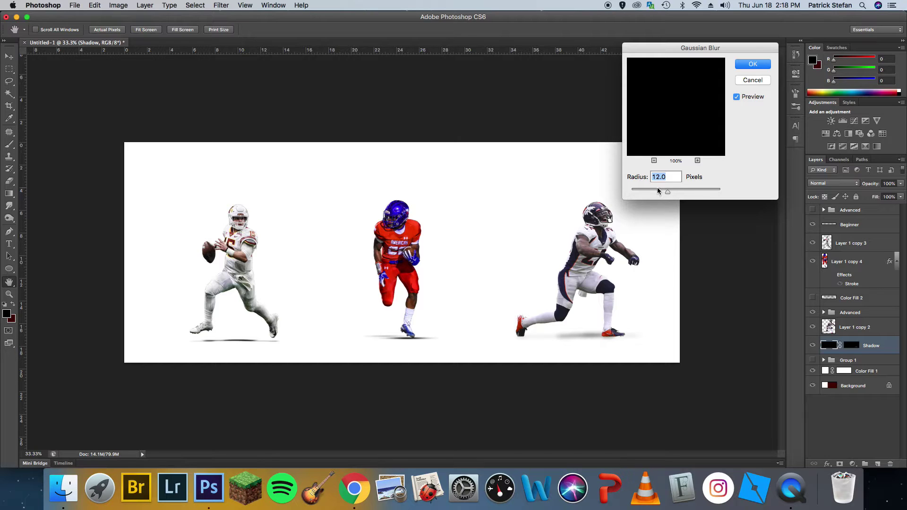
{"action": "left_click_drag", "start_coordinate": [644, 189], "coordinate": [649, 189]}
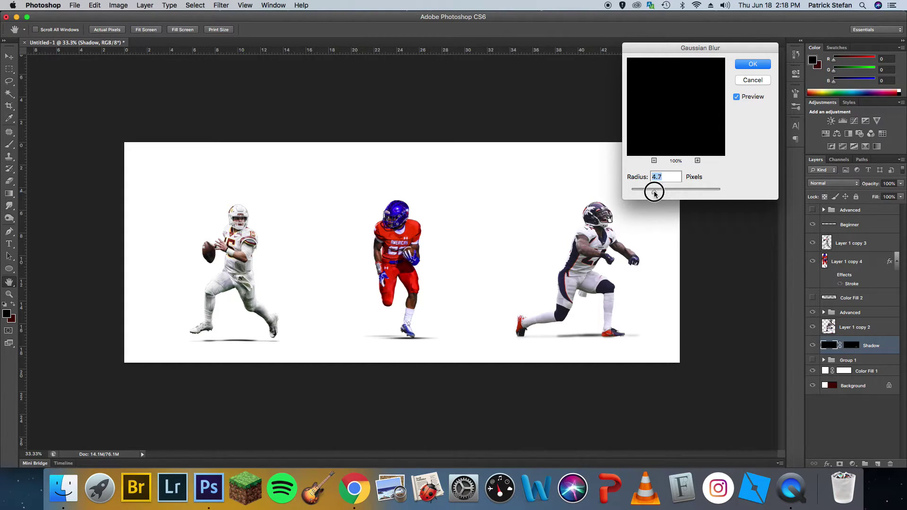
{"action": "left_click_drag", "start_coordinate": [652, 192], "coordinate": [650, 191]}
{"action": "left_click", "coordinate": [746, 69]}
{"action": "key", "text": "c"}
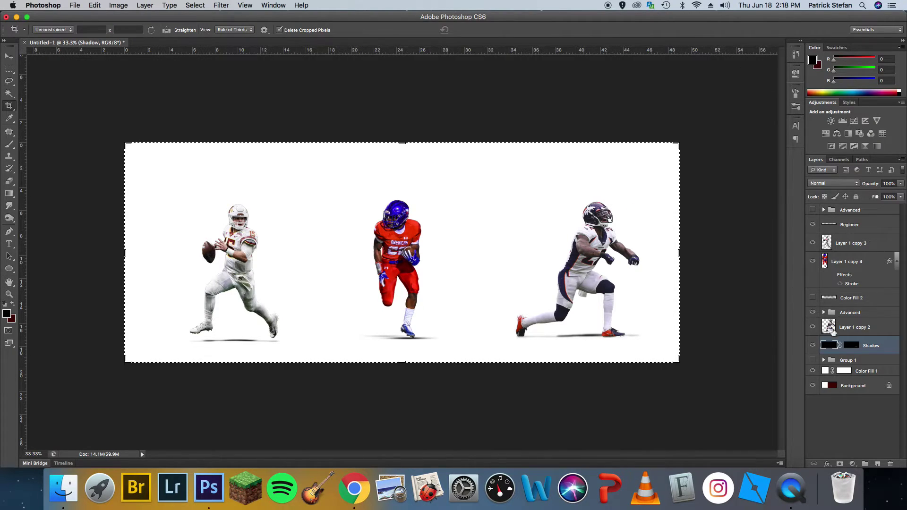
{"action": "left_click_drag", "start_coordinate": [868, 184], "coordinate": [904, 206]}
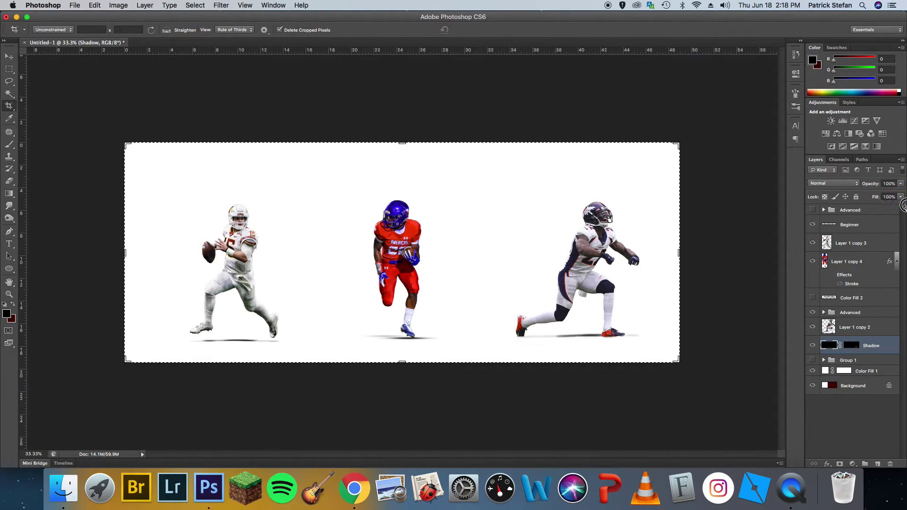
Rename the Shadow layer to 'Beginner'.
{"action": "double_click", "coordinate": [876, 346]}
{"action": "type", "text": "Beginner"}
{"action": "key", "text": "Return"}
{"action": "left_click", "coordinate": [864, 371]}
{"action": "left_click", "coordinate": [871, 347]}
Put the Beginner layer into a new group named 'Beginner' and hide that group.
{"action": "key", "text": "super+g"}
{"action": "left_click", "coordinate": [824, 341]}
{"action": "double_click", "coordinate": [848, 342]}
{"action": "type", "text": "Be"}
{"action": "key", "text": "Return"}
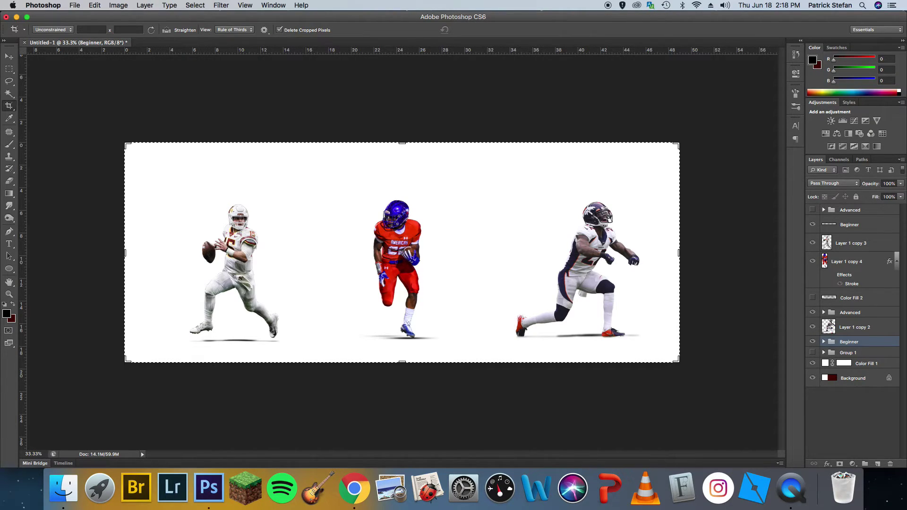
{"action": "left_click", "coordinate": [812, 342]}
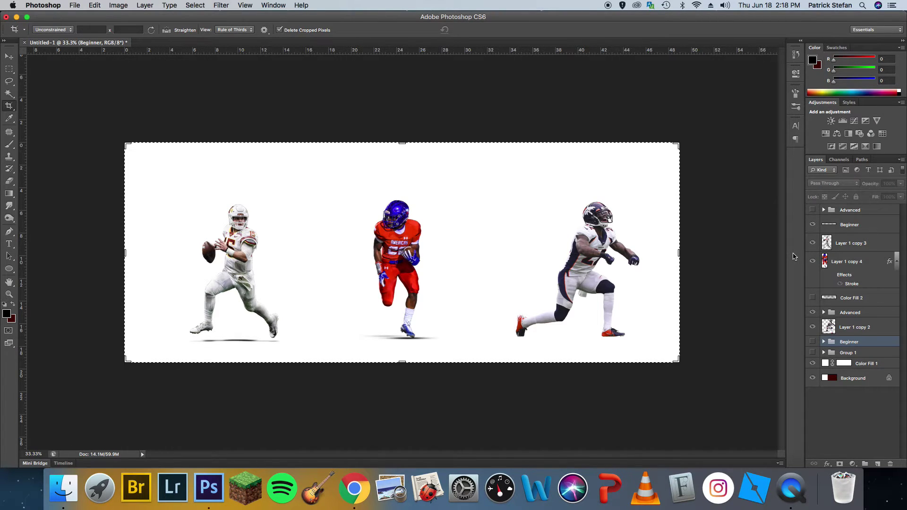
{"action": "key", "text": "super+equal"}
{"action": "scroll", "coordinate": [451, 289], "scroll_direction": "right", "scroll_amount": 5}
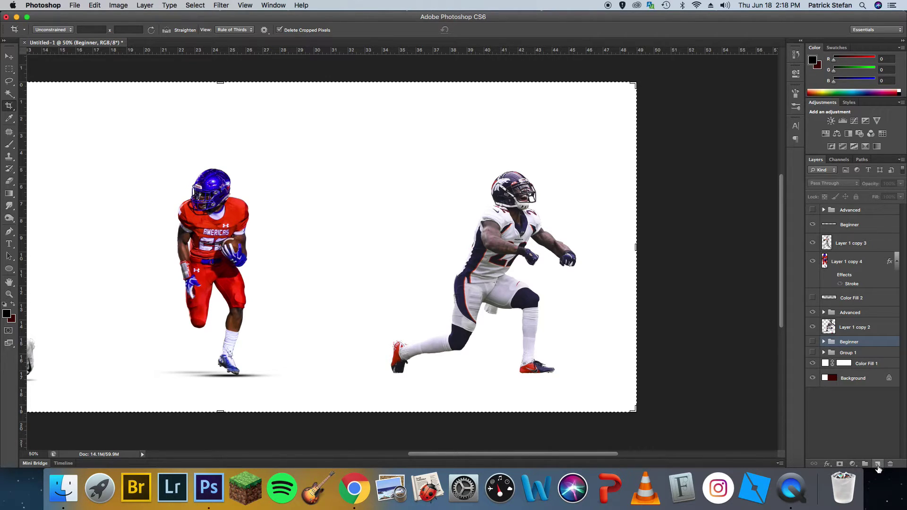
On a new layer, paint one soft black dab with a 600 px, 0% hardness brush.
{"action": "left_click", "coordinate": [878, 465]}
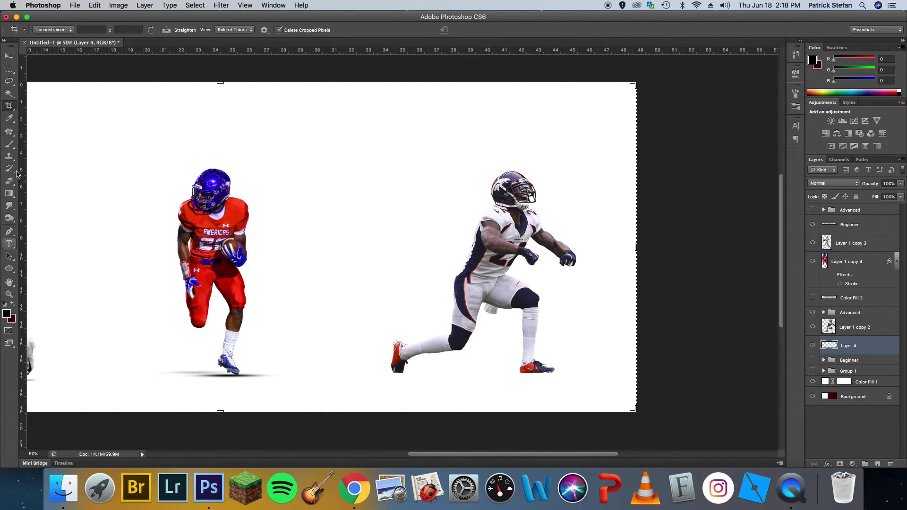
{"action": "left_click", "coordinate": [10, 149]}
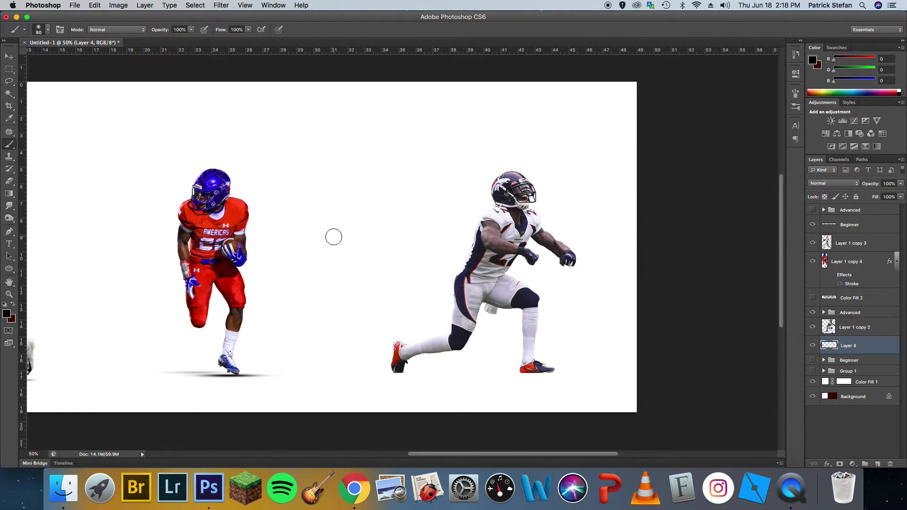
{"action": "key", "text": "bracketright"}
{"action": "key", "text": "bracketright"}
{"action": "key", "text": "bracketright"}
{"action": "key", "text": "bracketright"}
{"action": "key", "text": "bracketright"}
{"action": "key", "text": "bracketright"}
{"action": "key", "text": "bracketright"}
{"action": "key", "text": "bracketright"}
{"action": "key", "text": "bracketright"}
{"action": "key", "text": "bracketright"}
{"action": "key", "text": "bracketright"}
{"action": "key", "text": "bracketleft"}
{"action": "key", "text": "bracketleft"}
{"action": "right_click", "coordinate": [368, 260]}
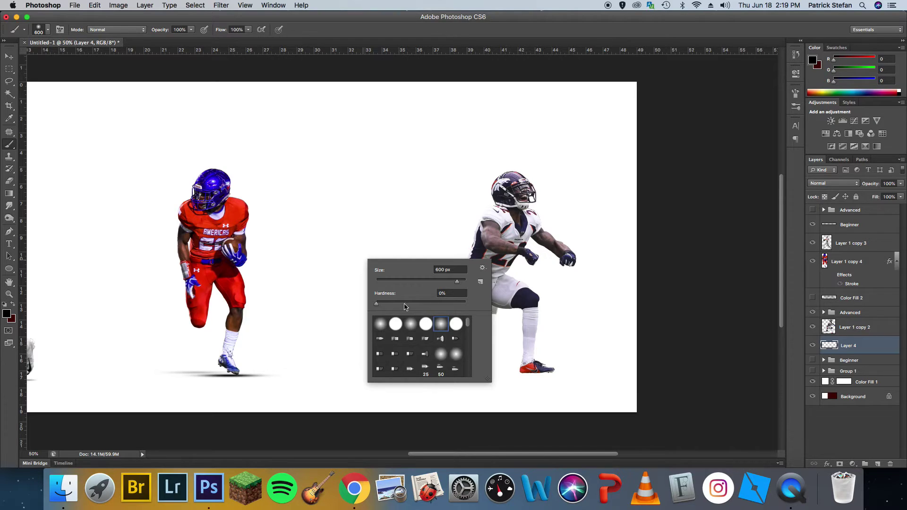
{"action": "left_click", "coordinate": [376, 224]}
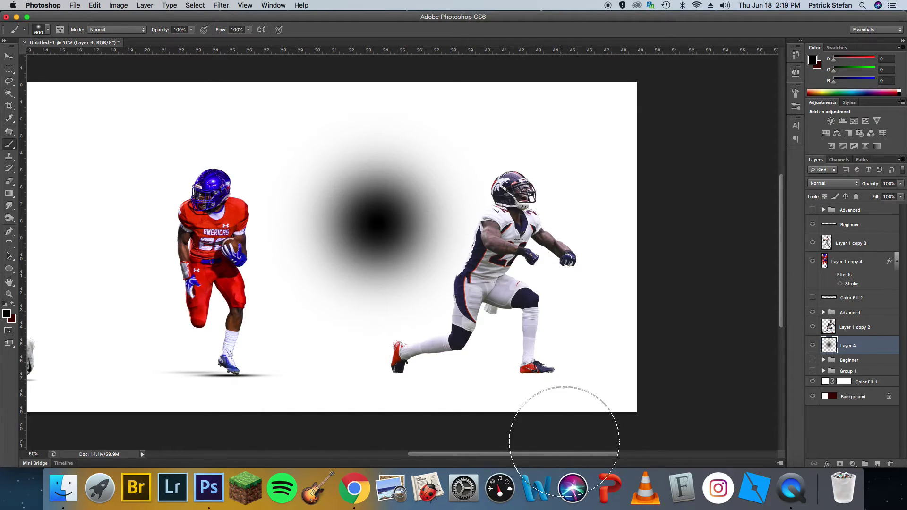
{"action": "key", "text": "super+z"}
{"action": "left_click", "coordinate": [422, 261]}
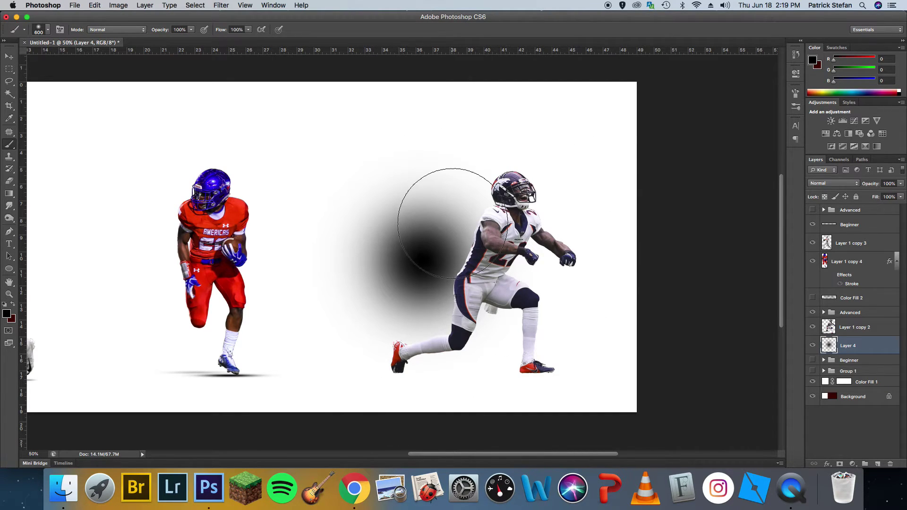
{"action": "key", "text": "super+t"}
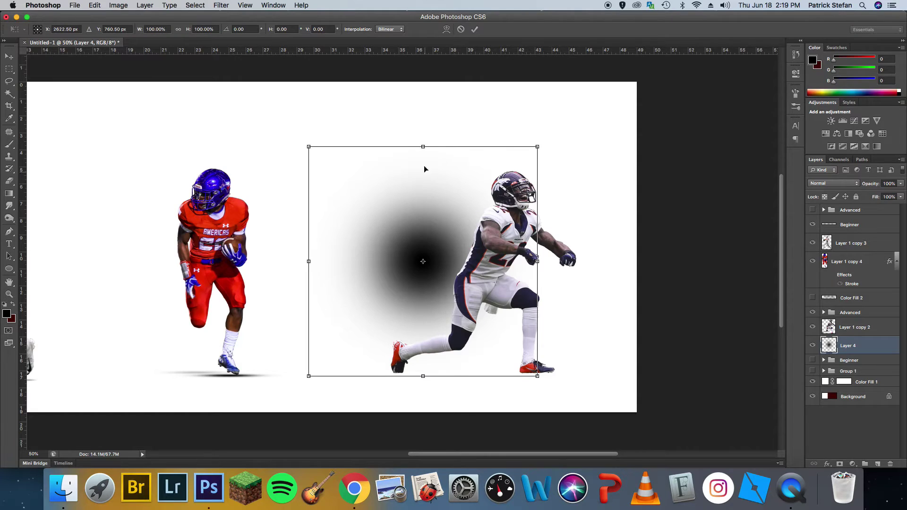
Squash Layer 4's dab into a thin shadow under the kneeling player's shoe, then duplicate it.
{"action": "mouse_move", "coordinate": [424, 148]}
{"action": "left_mouse_down"}
{"action": "mouse_move", "coordinate": [438, 255]}
{"action": "mouse_move", "coordinate": [475, 369]}
{"action": "mouse_move", "coordinate": [561, 379]}
{"action": "mouse_move", "coordinate": [587, 370]}
{"action": "left_mouse_up"}
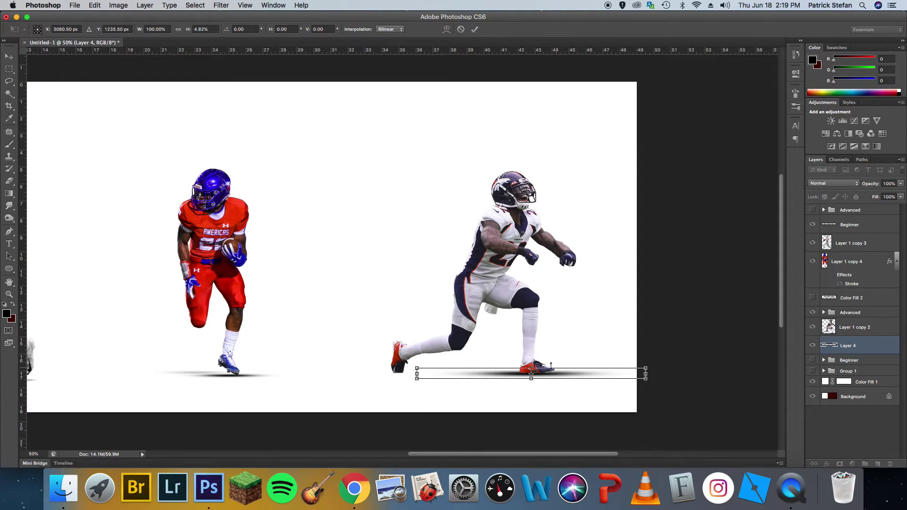
{"action": "left_click_drag", "start_coordinate": [532, 369], "coordinate": [548, 375]}
{"action": "left_click_drag", "start_coordinate": [648, 373], "coordinate": [618, 373]}
{"action": "key", "text": "Return"}
{"action": "key", "text": "b"}
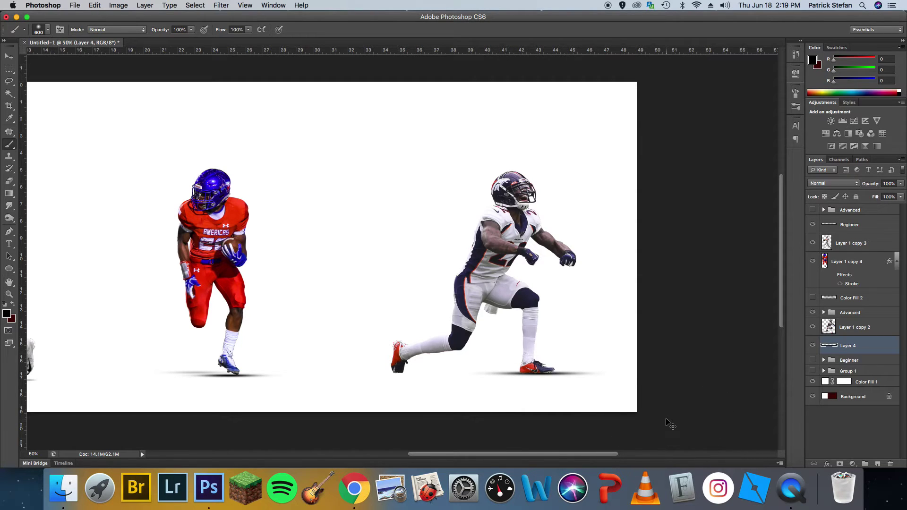
{"action": "key", "text": "super+j"}
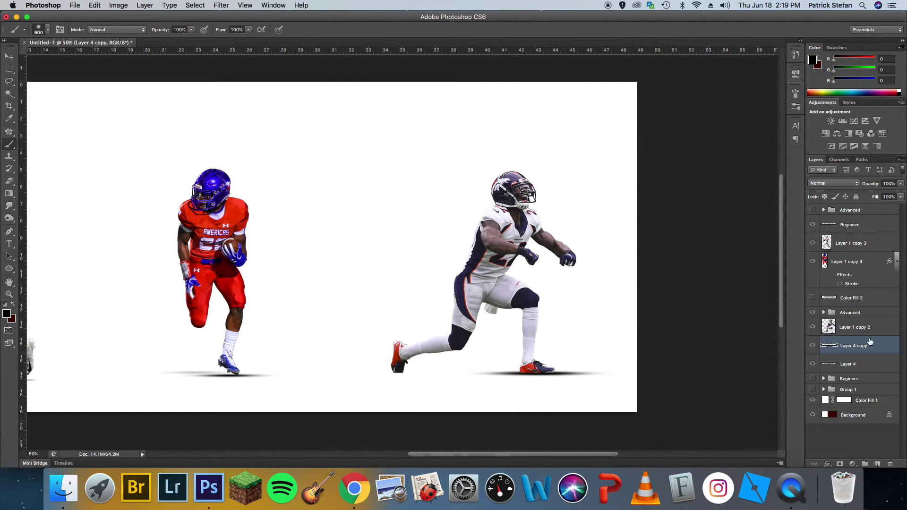
Rename the original shadow layer 'Shadow 1' and the copy 'Shadow 2'.
{"action": "double_click", "coordinate": [855, 366]}
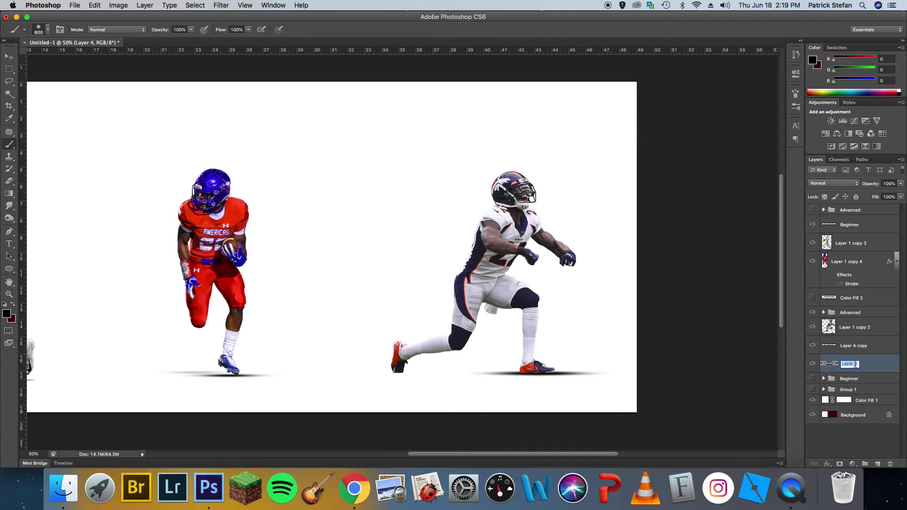
{"action": "type", "text": "Shadow 1"}
{"action": "key", "text": "Return"}
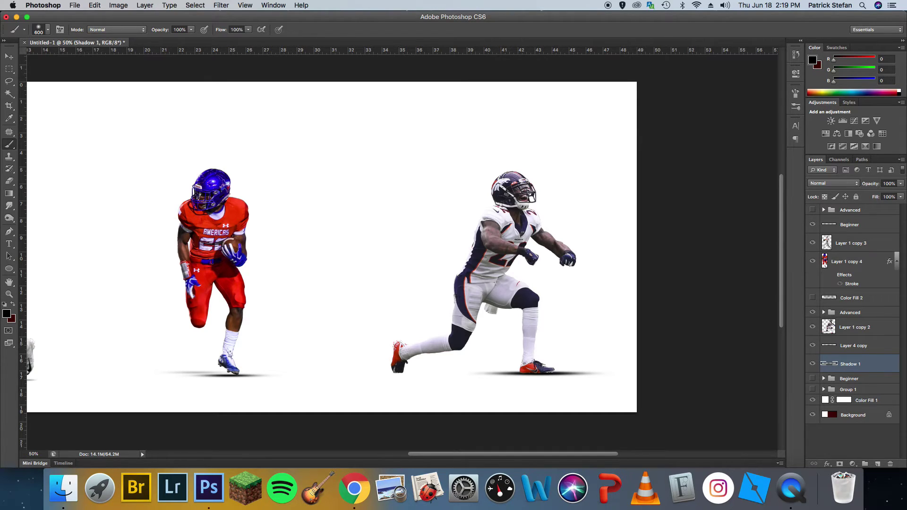
{"action": "double_click", "coordinate": [850, 346]}
{"action": "type", "text": "Shadow 2"}
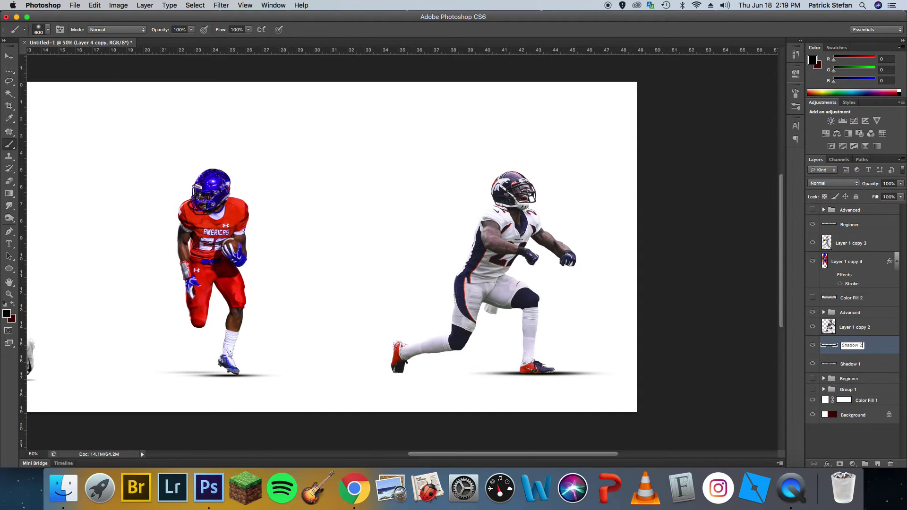
{"action": "key", "text": "Return"}
Move Shadow 2 left under the kneeling player's front foot.
{"action": "key", "text": "ctrl+t"}
{"action": "left_click_drag", "start_coordinate": [579, 375], "coordinate": [436, 373]}
{"action": "key", "text": "Return"}
{"action": "key", "text": "b"}
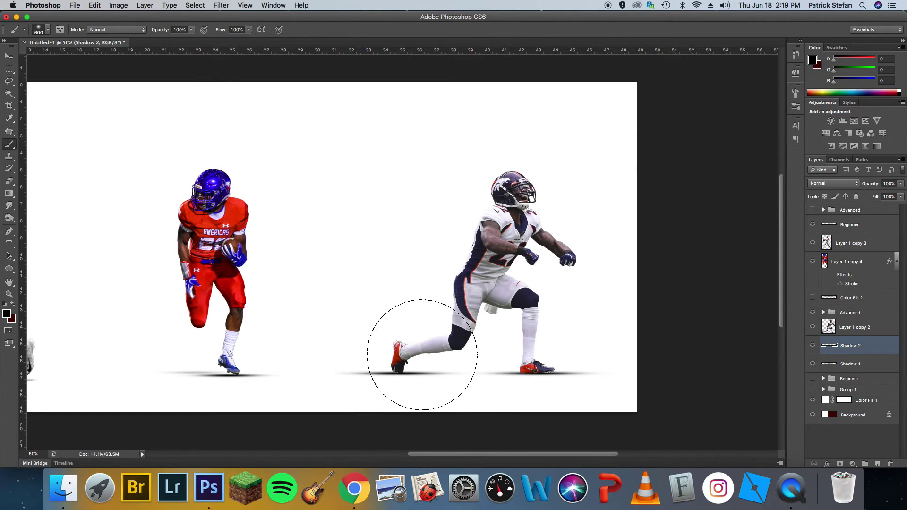
{"action": "key", "text": "bracketleft"}
{"action": "key", "text": "bracketleft"}
{"action": "key", "text": "bracketleft"}
{"action": "key", "text": "bracketleft"}
{"action": "key", "text": "bracketleft"}
{"action": "key", "text": "bracketleft"}
{"action": "key", "text": "bracketleft"}
{"action": "key", "text": "bracketleft"}
{"action": "key", "text": "bracketleft"}
{"action": "key", "text": "bracketleft"}
{"action": "left_click_drag", "start_coordinate": [523, 392], "coordinate": [568, 388]}
{"action": "mouse_move", "coordinate": [397, 385]}
{"action": "left_mouse_down"}
{"action": "mouse_move", "coordinate": [406, 417]}
{"action": "mouse_move", "coordinate": [404, 399]}
{"action": "left_mouse_up"}
{"action": "key", "text": "super+alt+z"}
{"action": "key", "text": "super+alt+z"}
Set Shadow 2 to 64% opacity and narrow it to about 79% width.
{"action": "left_click_drag", "start_coordinate": [874, 184], "coordinate": [858, 191]}
{"action": "key", "text": "super+t"}
{"action": "left_click_drag", "start_coordinate": [478, 373], "coordinate": [456, 375]}
{"action": "key", "text": "Return"}
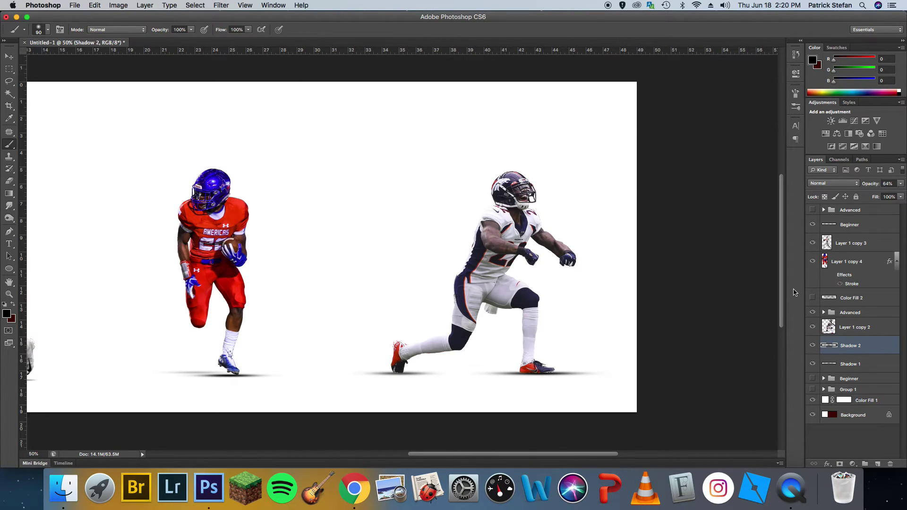
{"action": "key", "text": "super+minus"}
{"action": "key", "text": "super+equal"}
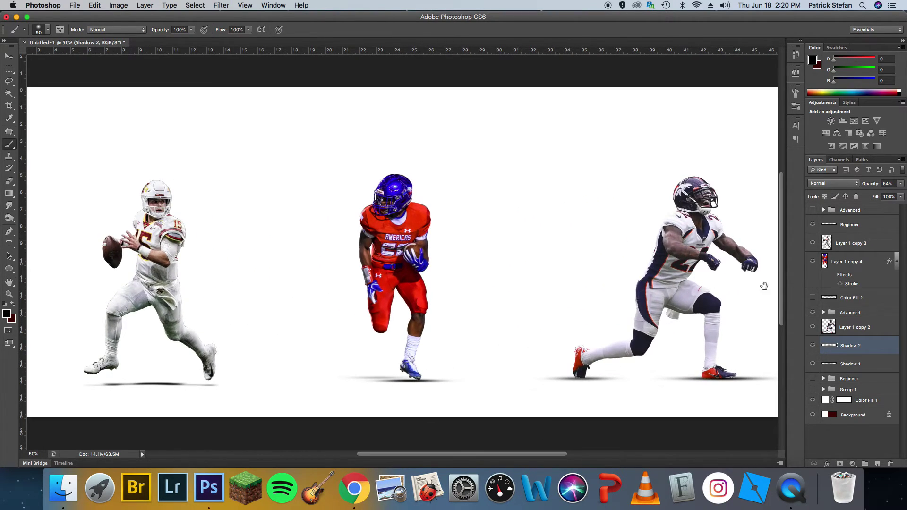
On a new layer, paint a soft black dab beside the kneeling player with a 700px brush.
{"action": "scroll", "coordinate": [597, 324], "scroll_direction": "right", "scroll_amount": 8}
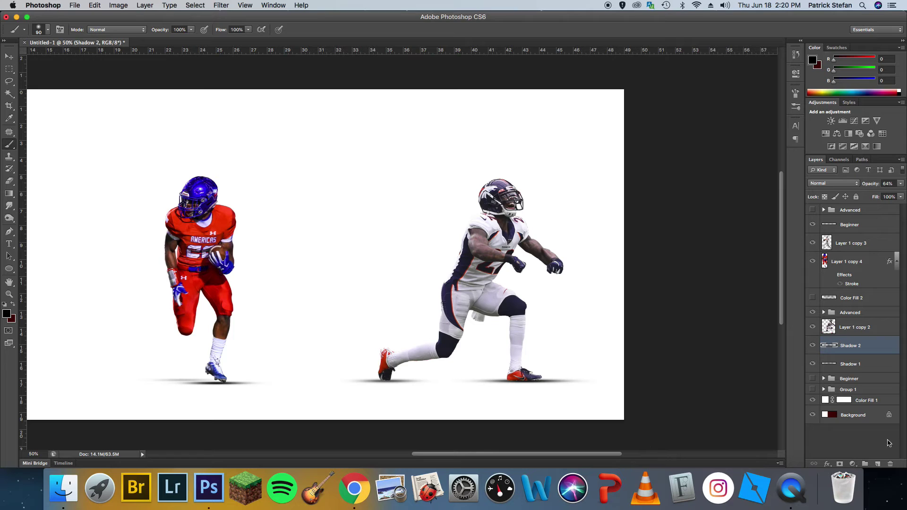
{"action": "left_click", "coordinate": [877, 464]}
{"action": "key", "text": "bracketright"}
{"action": "key", "text": "bracketright"}
{"action": "key", "text": "bracketright"}
{"action": "key", "text": "bracketright"}
{"action": "key", "text": "bracketright"}
{"action": "key", "text": "bracketright"}
{"action": "key", "text": "bracketright"}
{"action": "key", "text": "bracketright"}
{"action": "key", "text": "bracketright"}
{"action": "key", "text": "bracketright"}
{"action": "key", "text": "bracketright"}
{"action": "key", "text": "bracketright"}
{"action": "key", "text": "bracketright"}
{"action": "key", "text": "bracketright"}
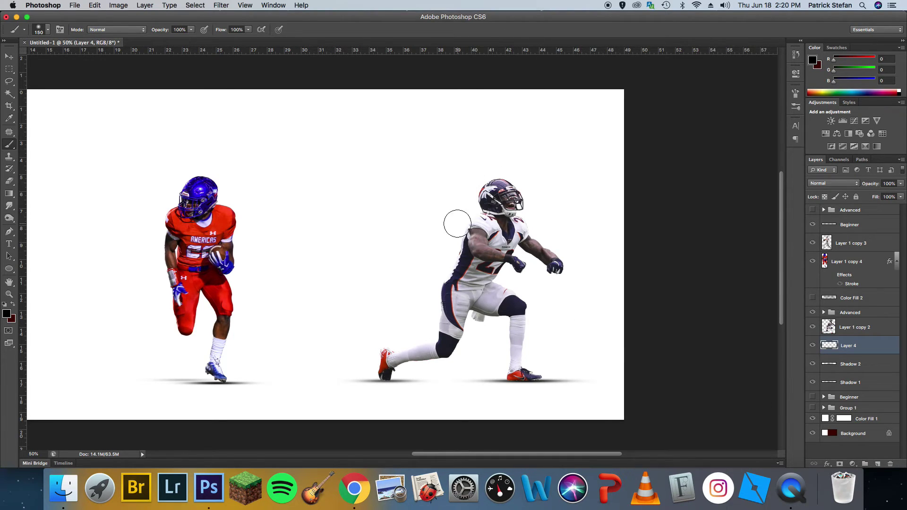
{"action": "key", "text": "bracketleft"}
{"action": "key", "text": "bracketleft"}
{"action": "key", "text": "bracketleft"}
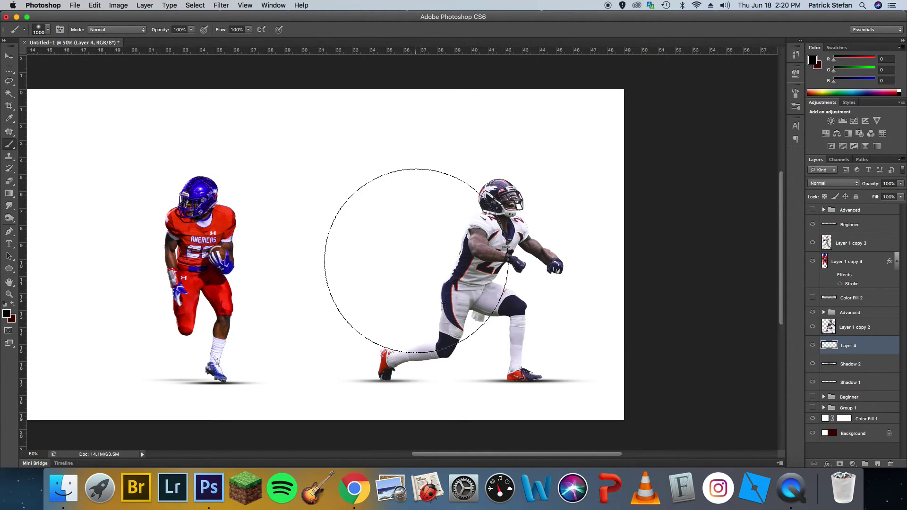
{"action": "left_click", "coordinate": [424, 270]}
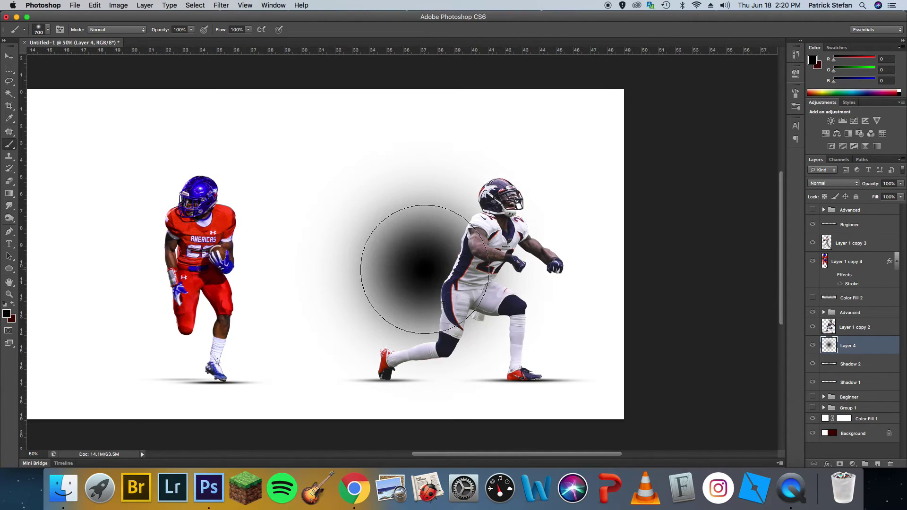
Squash the dab into a flat shadow under the kneeling player's feet, widened to about 106%.
{"action": "key", "text": "ctrl+t"}
{"action": "left_click_drag", "start_coordinate": [425, 137], "coordinate": [481, 381]}
{"action": "mouse_move", "coordinate": [483, 389]}
{"action": "left_mouse_down"}
{"action": "mouse_move", "coordinate": [505, 373]}
{"action": "mouse_move", "coordinate": [529, 380]}
{"action": "left_mouse_up"}
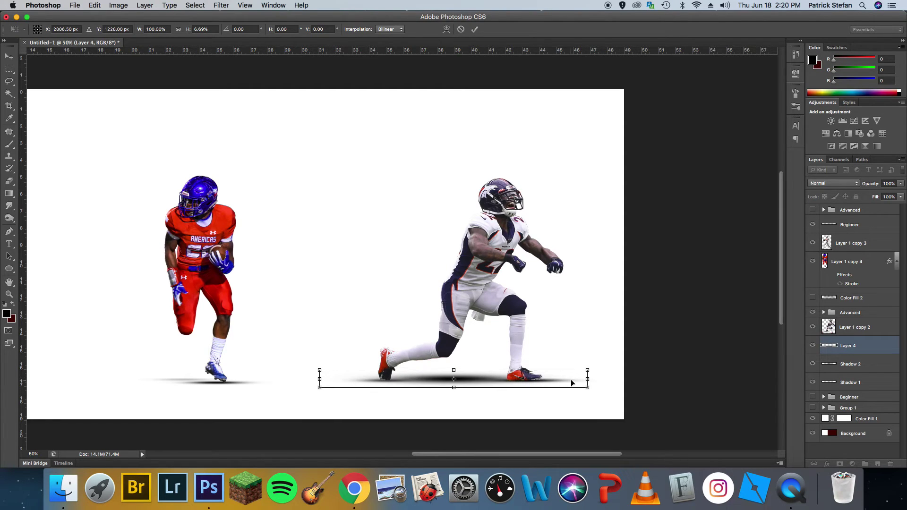
{"action": "left_click_drag", "start_coordinate": [586, 379], "coordinate": [558, 384]}
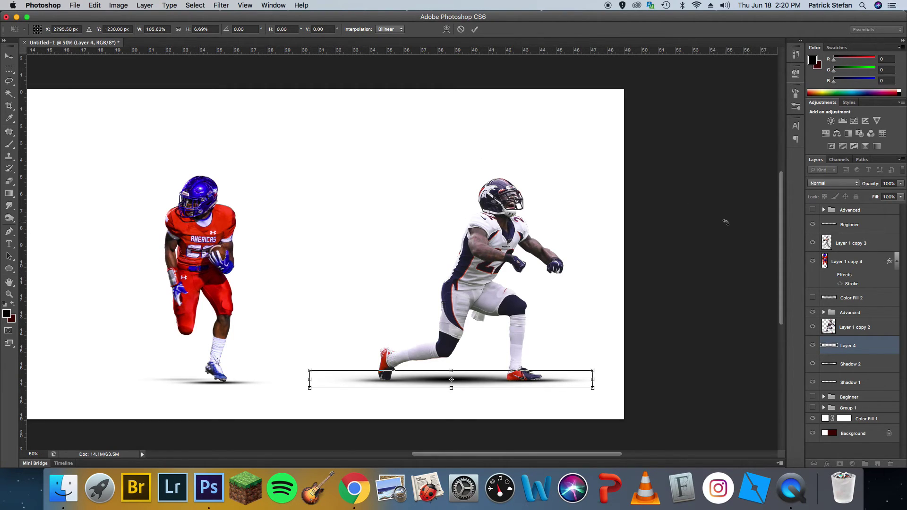
{"action": "key", "text": "Return"}
{"action": "key", "text": "b"}
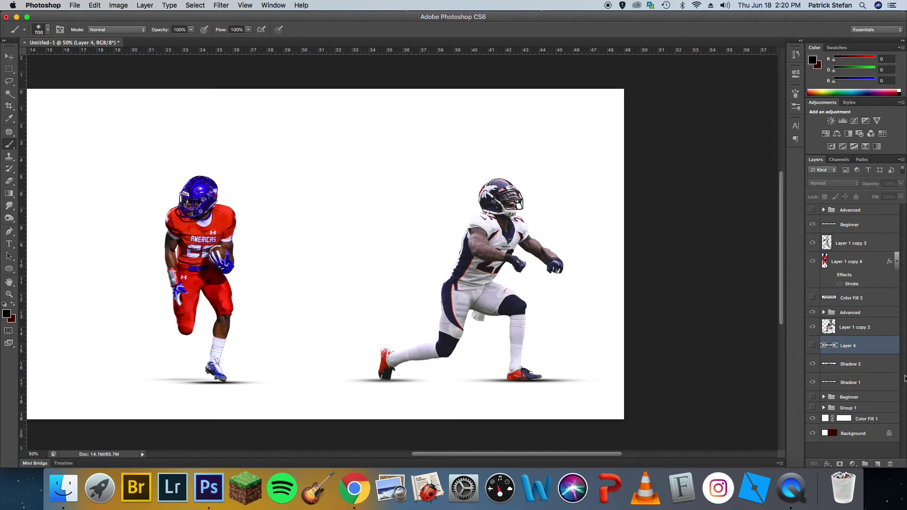
On another new layer, paint a black arrow above the kneeling player with an 80px brush.
{"action": "left_click", "coordinate": [877, 465]}
{"action": "key", "text": "bracketleft"}
{"action": "key", "text": "bracketleft"}
{"action": "key", "text": "bracketleft"}
{"action": "key", "text": "bracketleft"}
{"action": "key", "text": "bracketleft"}
{"action": "key", "text": "bracketleft"}
{"action": "key", "text": "bracketleft"}
{"action": "key", "text": "bracketleft"}
{"action": "key", "text": "bracketleft"}
{"action": "key", "text": "bracketleft"}
{"action": "key", "text": "bracketleft"}
{"action": "key", "text": "bracketleft"}
{"action": "mouse_move", "coordinate": [492, 104]}
{"action": "left_mouse_down"}
{"action": "mouse_move", "coordinate": [494, 165]}
{"action": "mouse_move", "coordinate": [478, 147]}
{"action": "mouse_move", "coordinate": [481, 155]}
{"action": "mouse_move", "coordinate": [497, 165]}
{"action": "mouse_move", "coordinate": [518, 142]}
{"action": "left_mouse_up"}
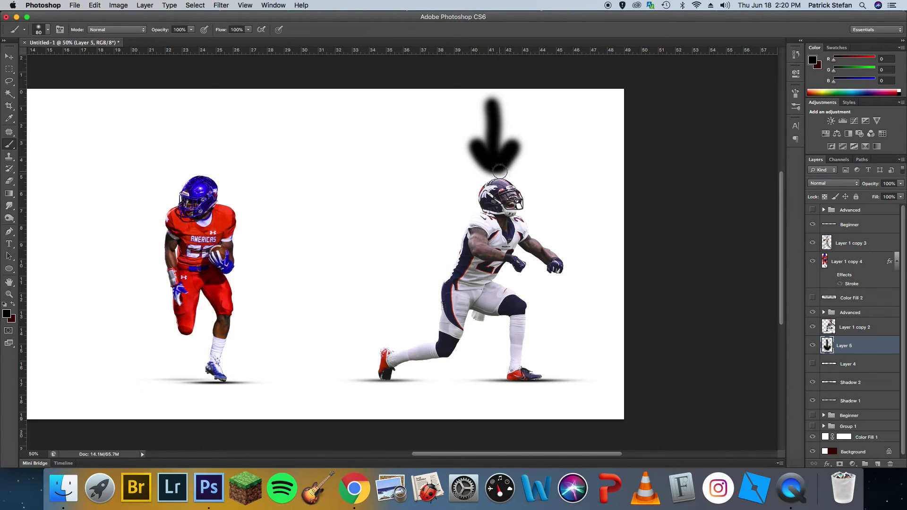
Show the broad shadow layer again and rename it 'Big Shadow'.
{"action": "left_click", "coordinate": [813, 364]}
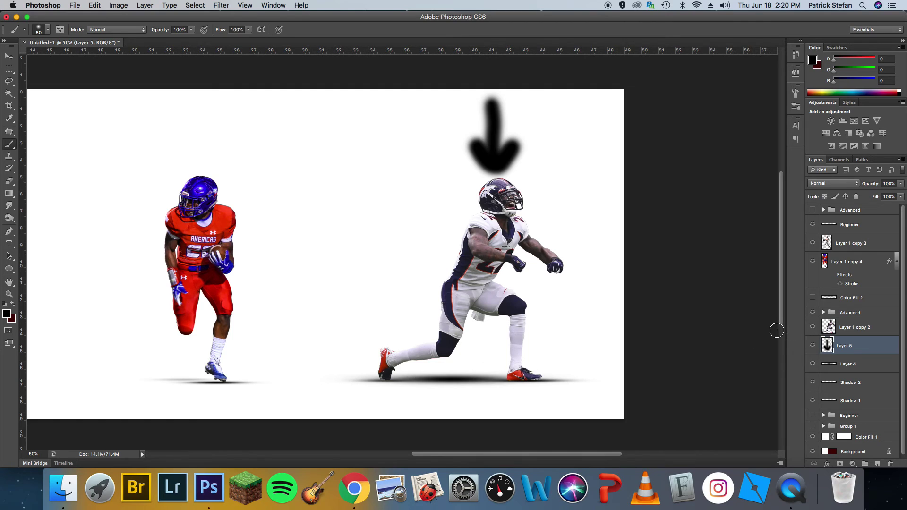
{"action": "left_click", "coordinate": [851, 371]}
{"action": "double_click", "coordinate": [850, 362]}
{"action": "type", "text": "Big Shadow"}
{"action": "key", "text": "Return"}
Flatten Big Shadow to about 65% height and lower its opacity to 28%.
{"action": "key", "text": "super+t"}
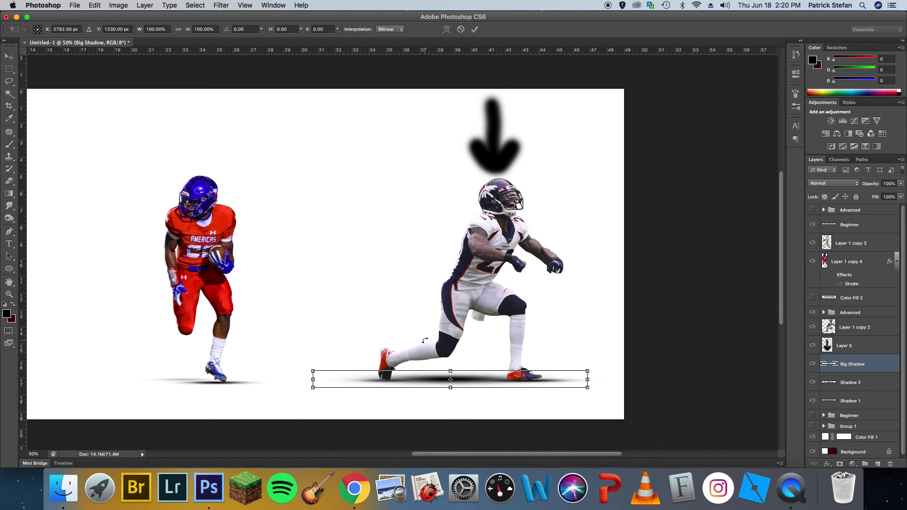
{"action": "left_click_drag", "start_coordinate": [451, 371], "coordinate": [455, 375]}
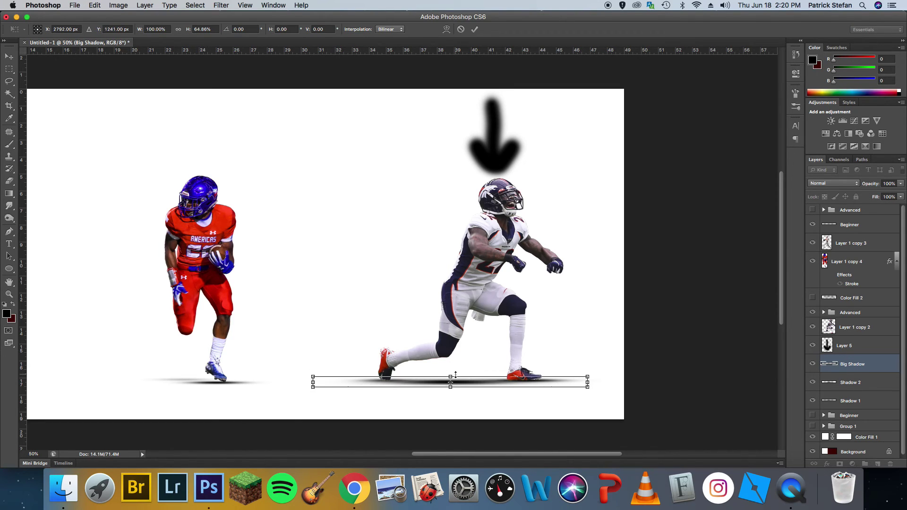
{"action": "key", "text": "Return"}
{"action": "key", "text": "b"}
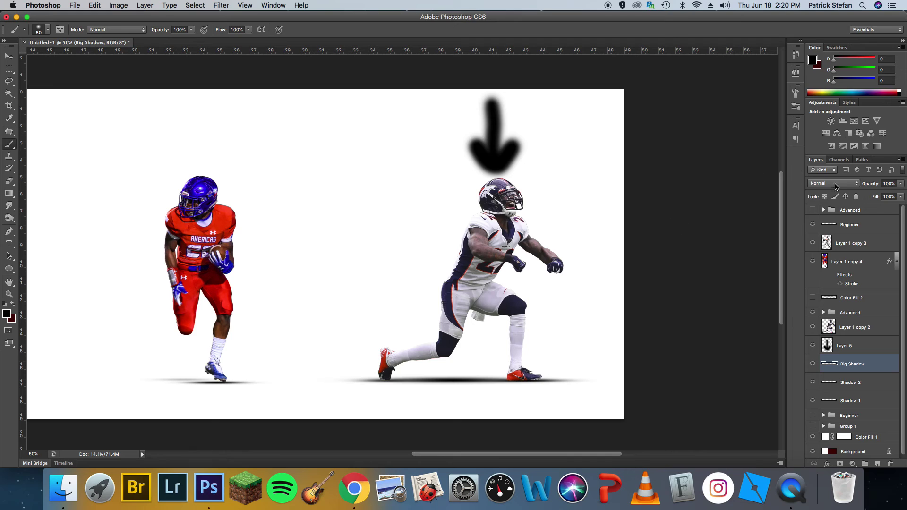
{"action": "left_click_drag", "start_coordinate": [872, 184], "coordinate": [835, 198]}
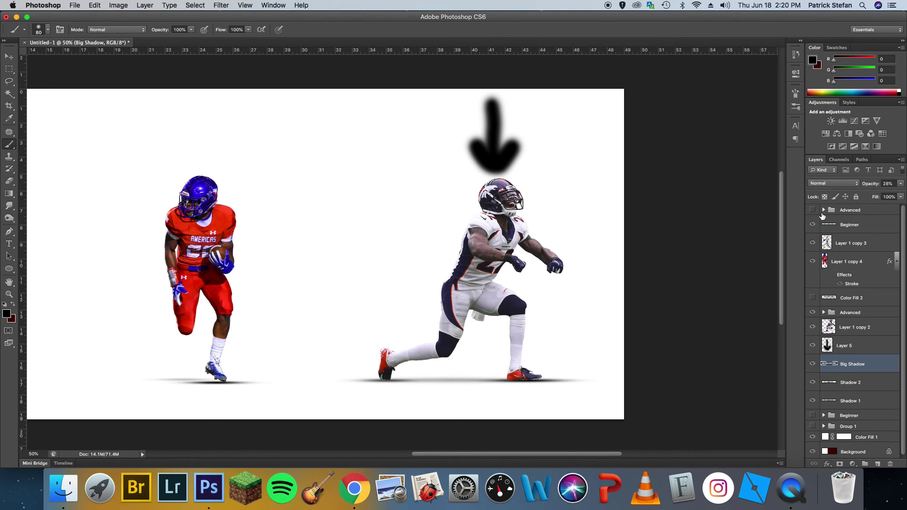
{"action": "key", "text": "super+minus"}
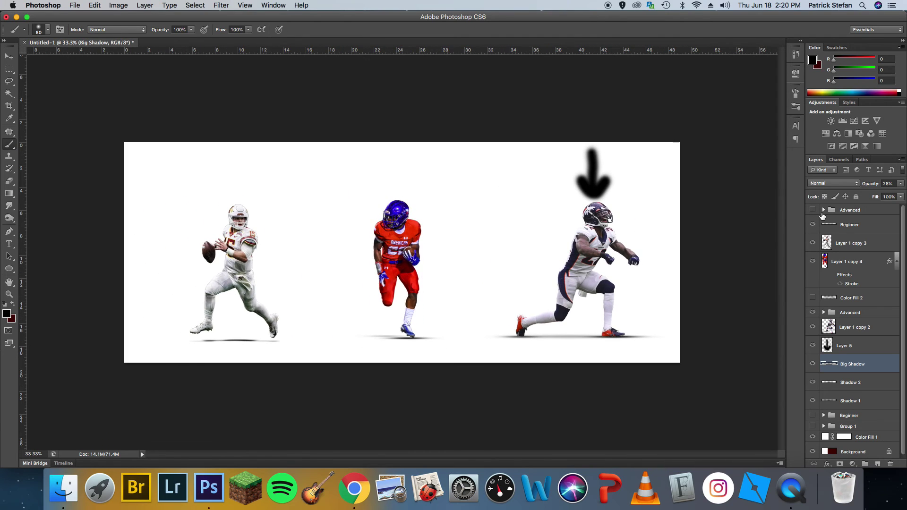
Group the Big Shadow, Shadow 2 and Shadow 1 layers into a group named 'Advanced'.
{"action": "left_click", "coordinate": [848, 399], "text": "shift"}
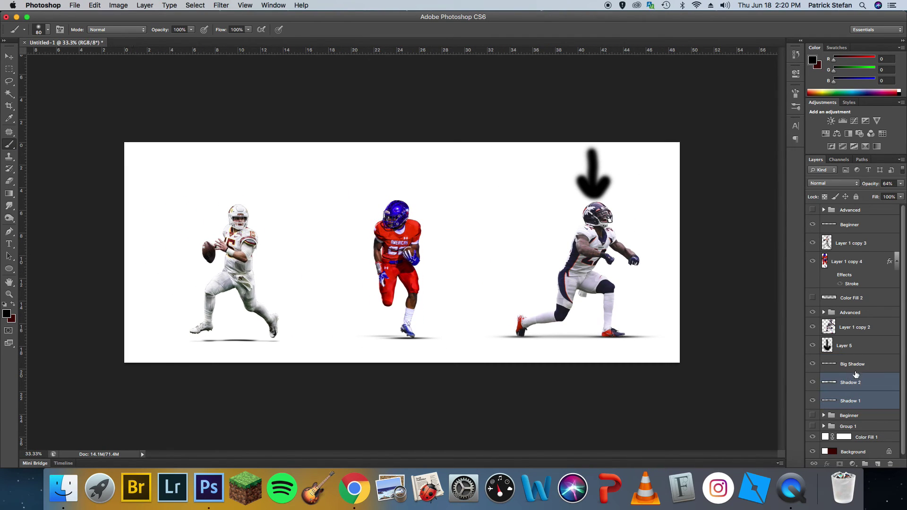
{"action": "key", "text": "super+g"}
{"action": "double_click", "coordinate": [849, 360]}
{"action": "type", "text": "Advanced"}
{"action": "key", "text": "Return"}
Toggle the Advanced group's visibility to compare, then hide the black arrow layer.
{"action": "left_click", "coordinate": [812, 360]}
{"action": "left_click", "coordinate": [812, 360]}
{"action": "left_click", "coordinate": [812, 360]}
{"action": "left_click", "coordinate": [811, 360]}
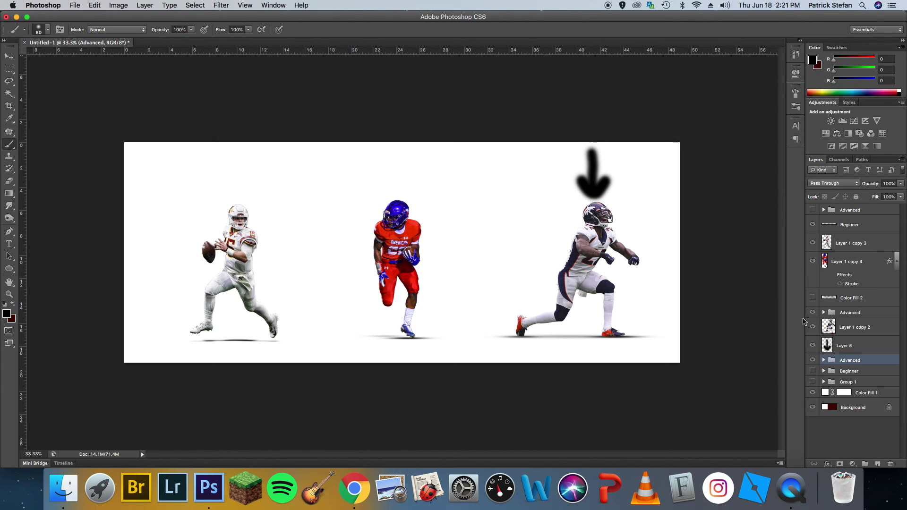
{"action": "left_click", "coordinate": [811, 345]}
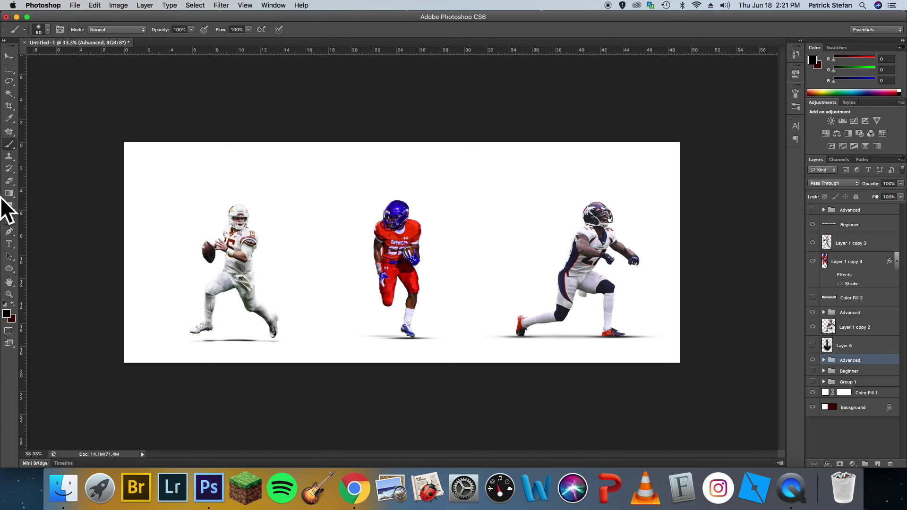